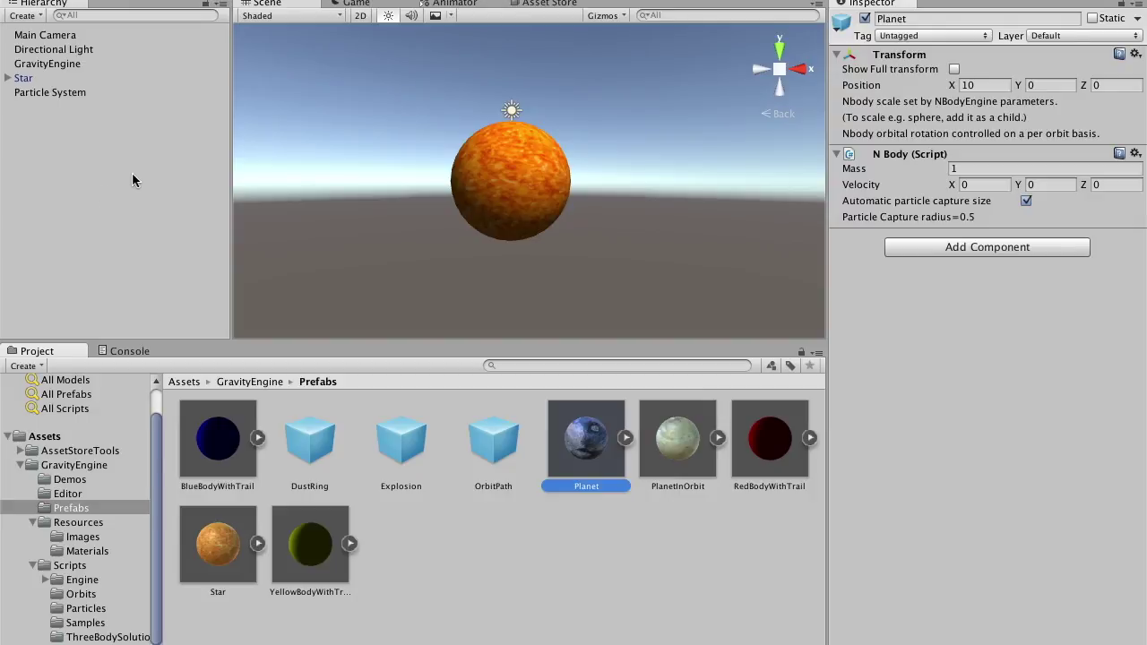
Inspect the GravityEngine, Star, StarModel and starfield Particle System settings
click(70, 66)
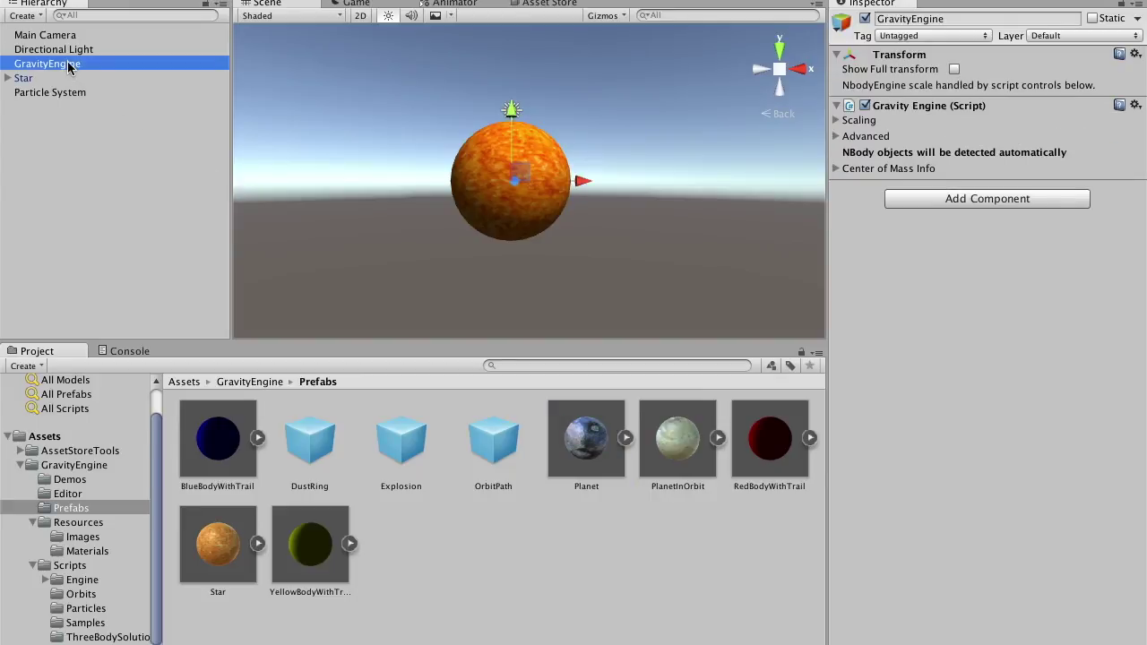
click(26, 81)
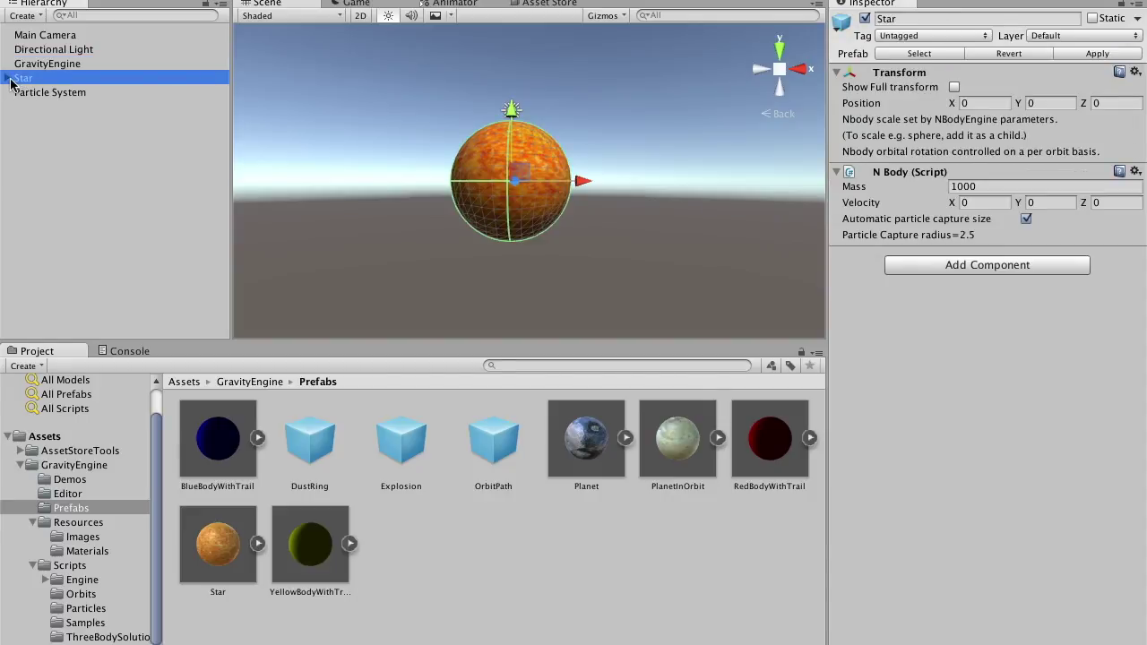
click(9, 80)
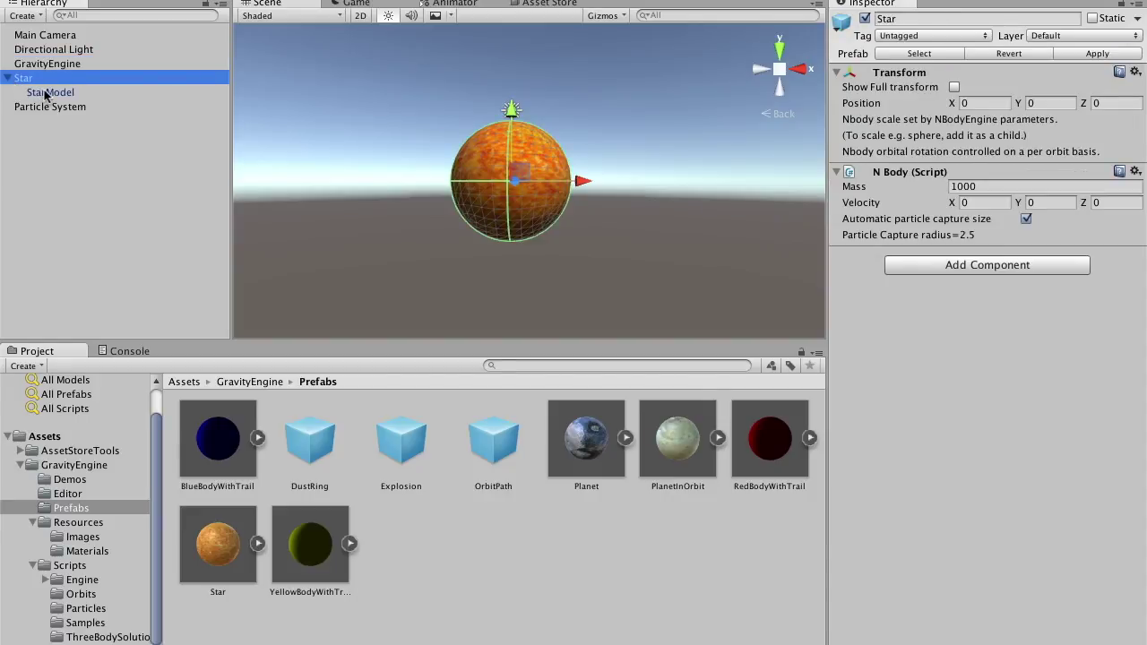
click(45, 93)
click(31, 80)
click(49, 108)
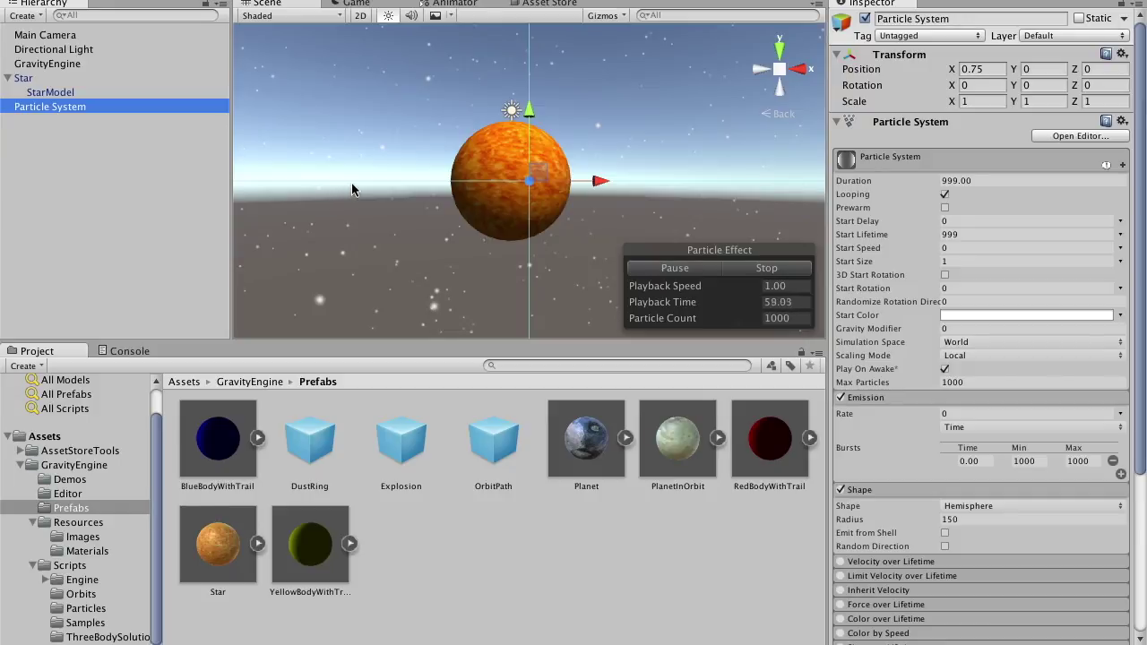
Drop the Planet prefab under Star, placing it at X 10 with mass 1
scroll(351, 182, down, 5)
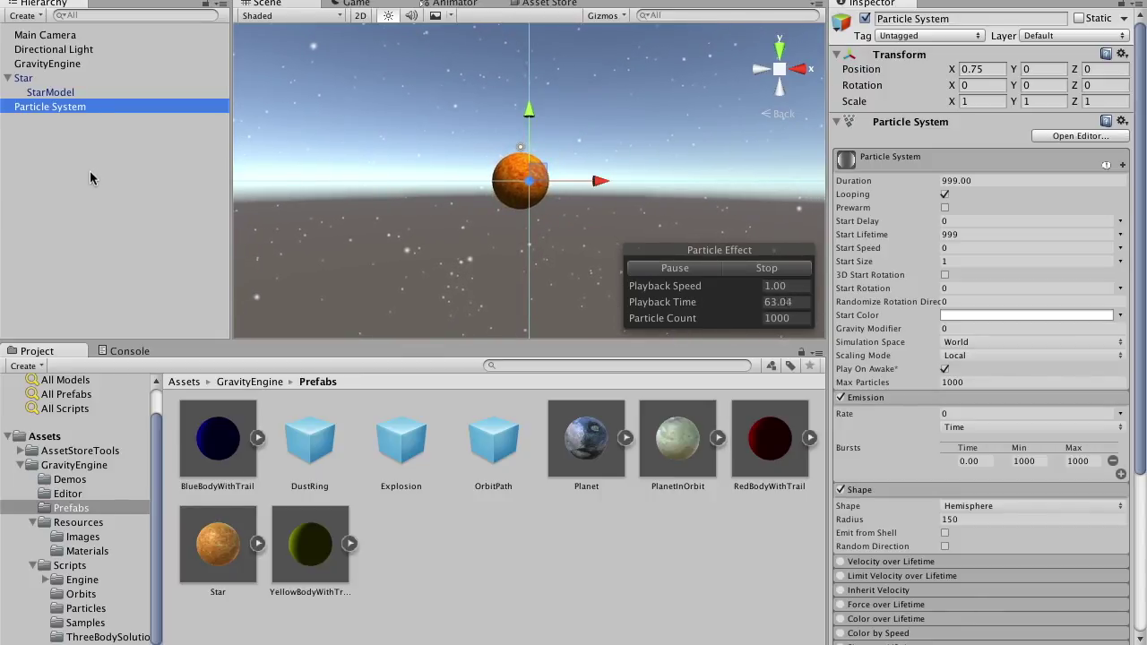
click(583, 441)
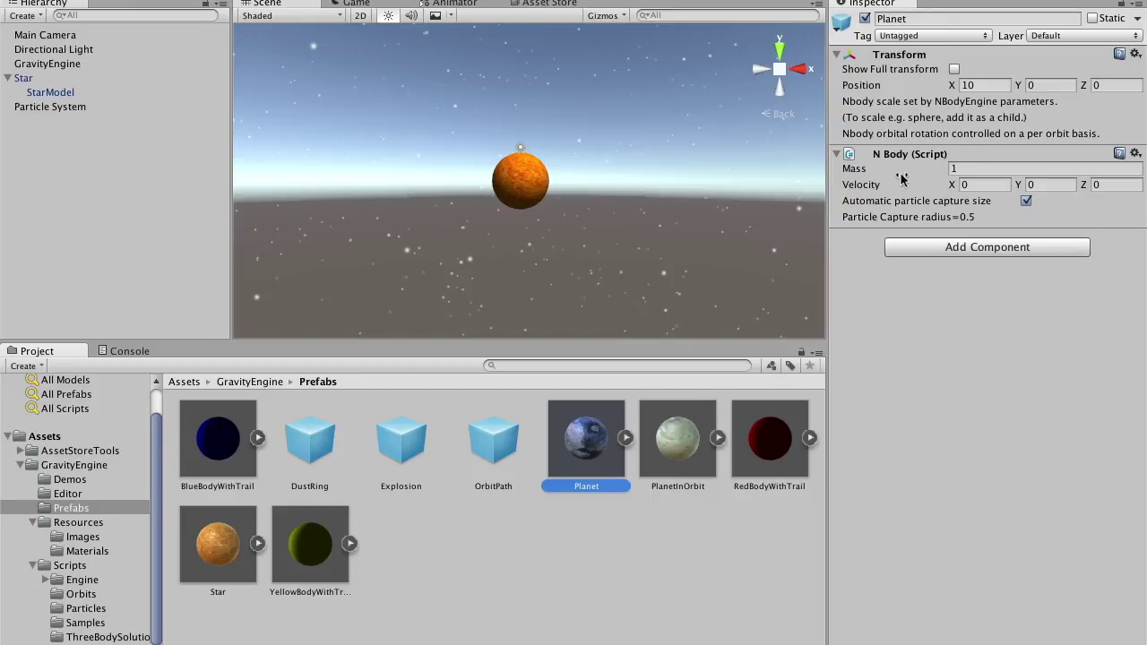
drag(588, 460, 24, 81)
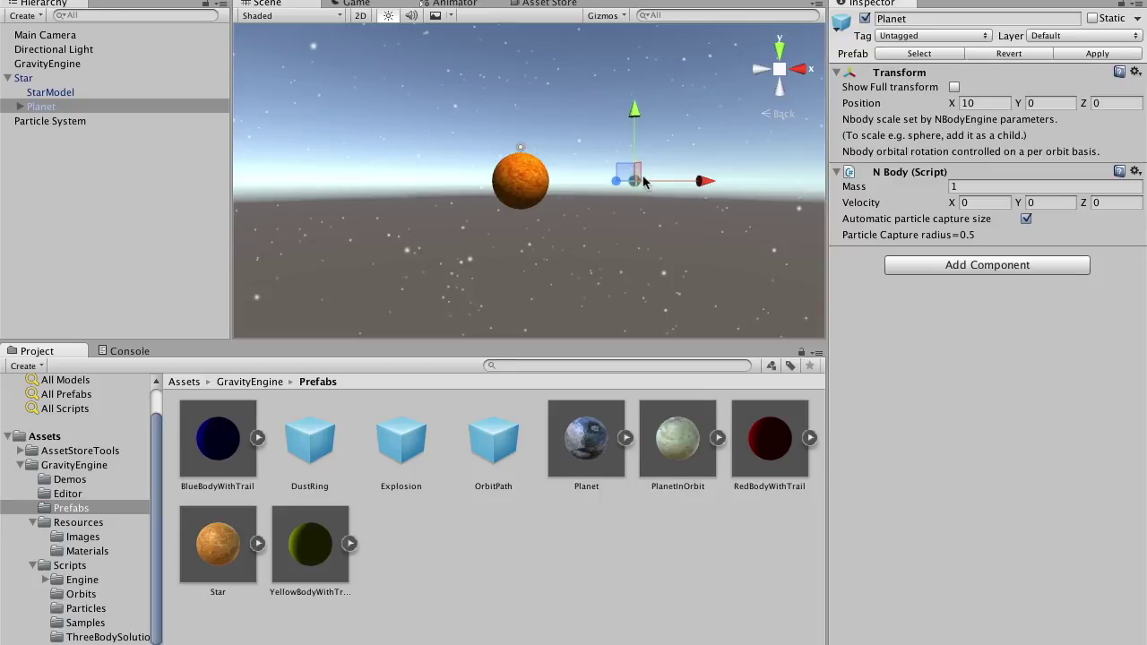
Add an Orbit Ellipse component to the Planet, centred on the Star
click(983, 265)
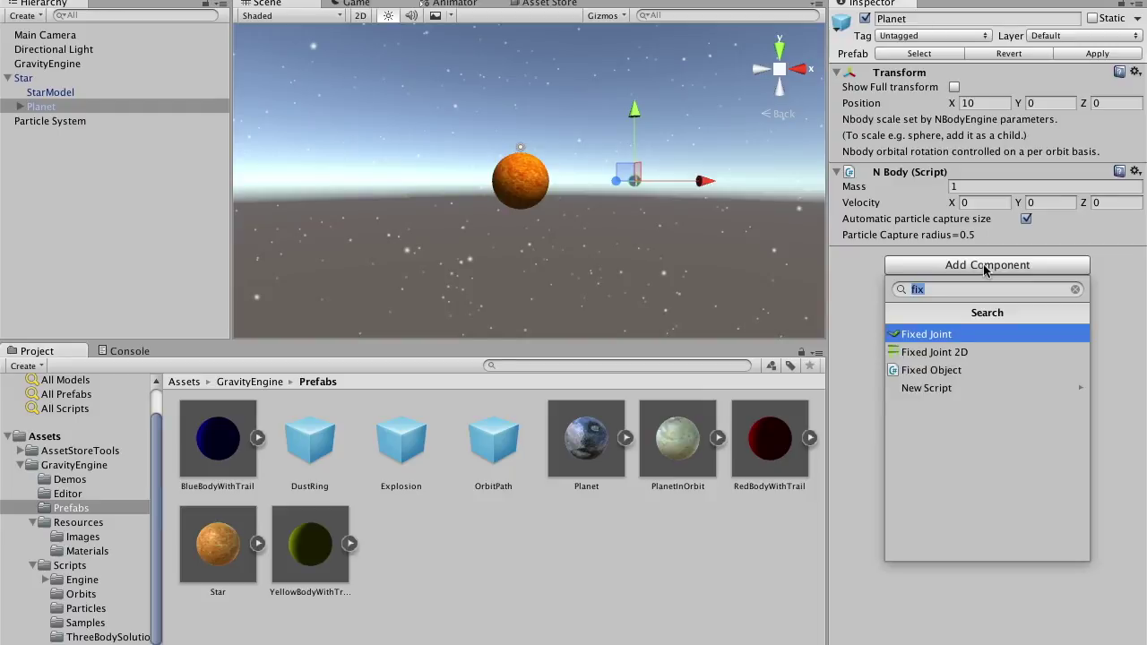
text(or)
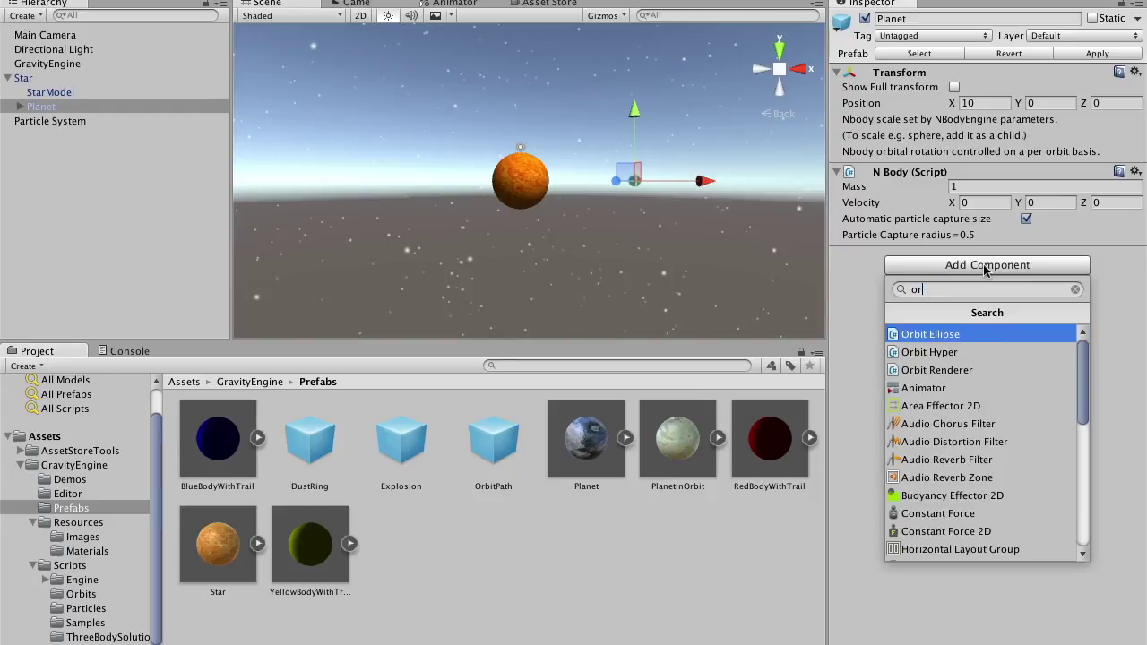
click(926, 337)
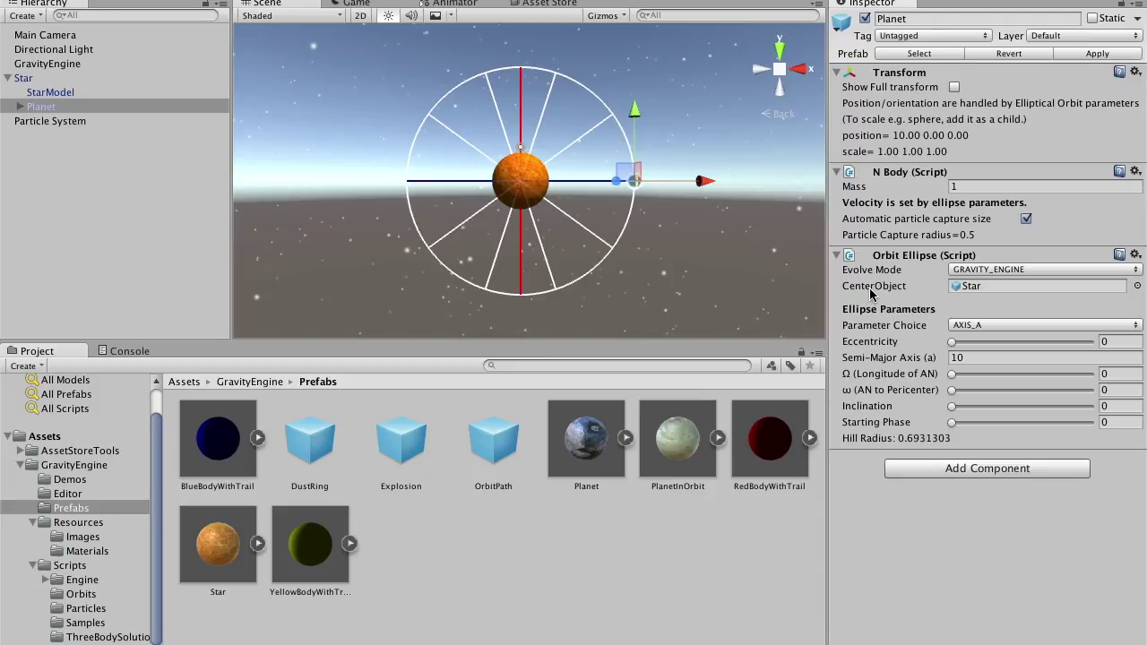
mouse_move(871, 294)
Set semi-major axis 20 and eccentricity 0.102, keeping inclination and starting phase at 0
click(969, 358)
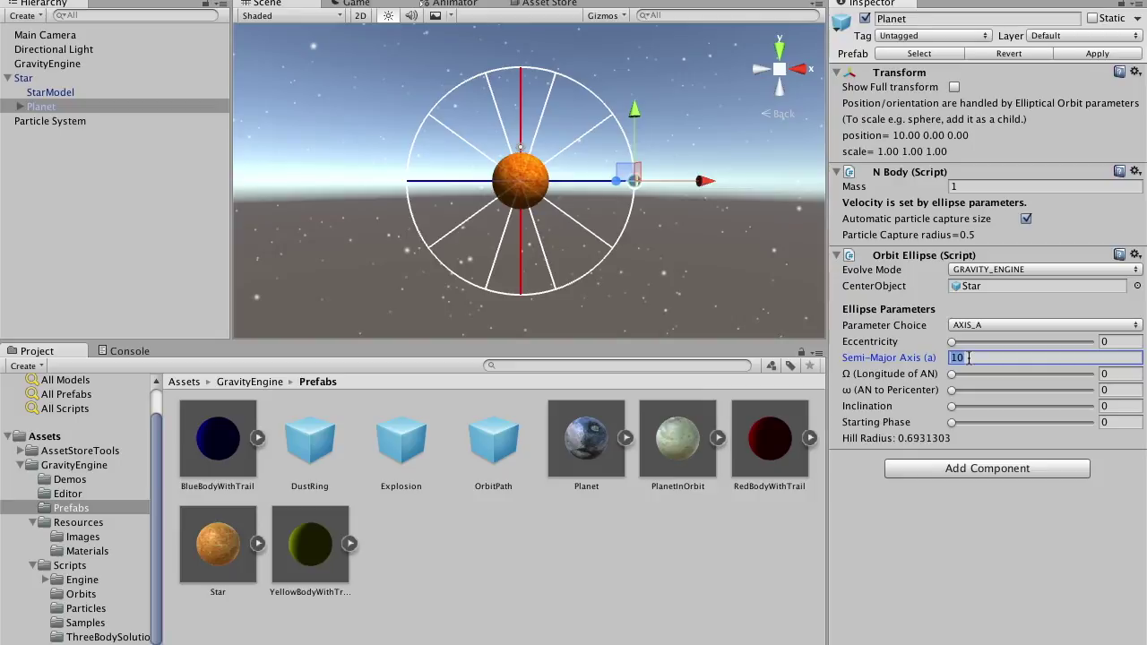
text(20)
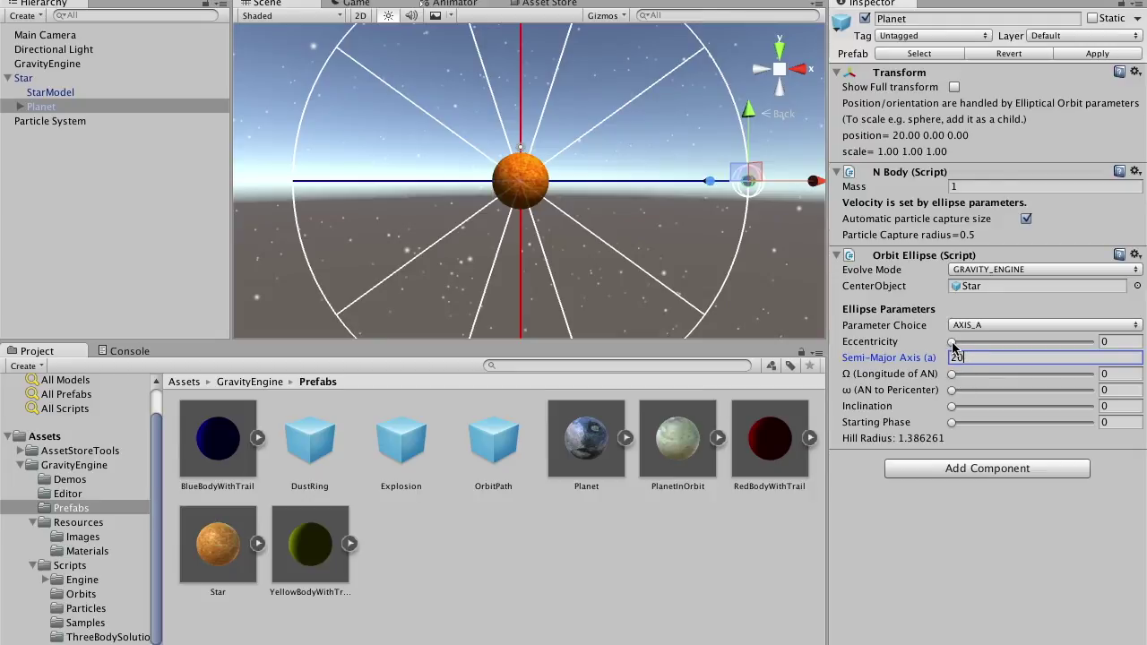
mouse_move(952, 345)
mouse_down()
mouse_move(1005, 355)
mouse_move(965, 357)
mouse_up()
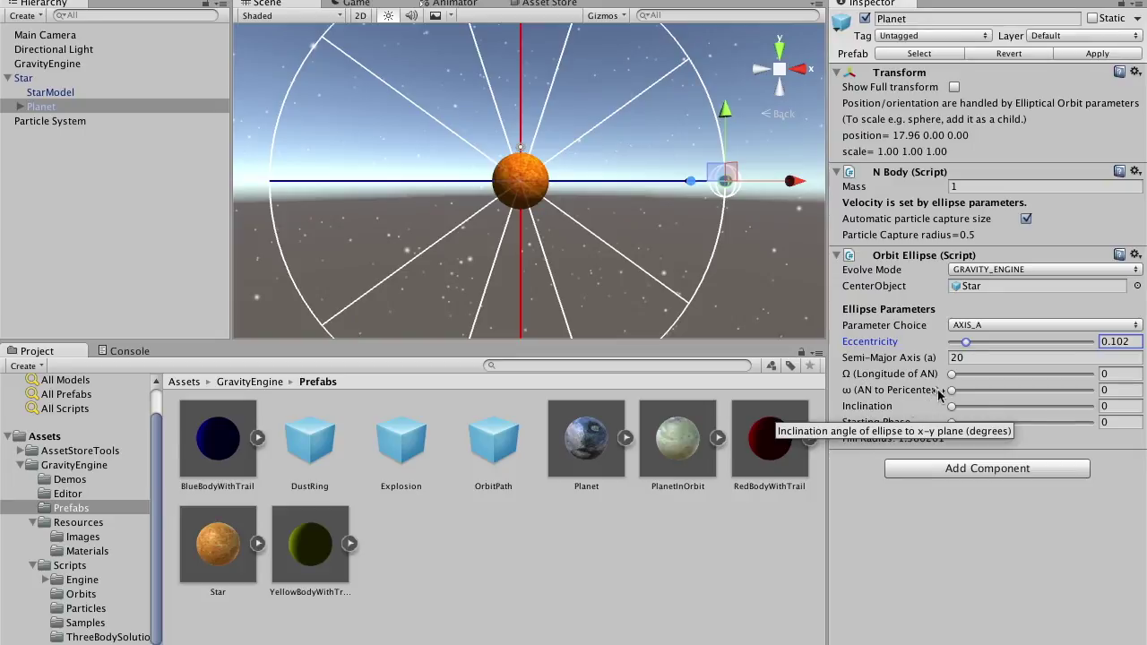
mouse_move(953, 406)
mouse_down()
mouse_move(1008, 412)
mouse_move(945, 412)
mouse_move(952, 375)
mouse_move(965, 374)
mouse_move(950, 377)
mouse_move(975, 379)
mouse_move(947, 376)
mouse_move(952, 406)
mouse_move(967, 412)
mouse_move(955, 390)
mouse_move(976, 389)
mouse_move(946, 406)
mouse_up()
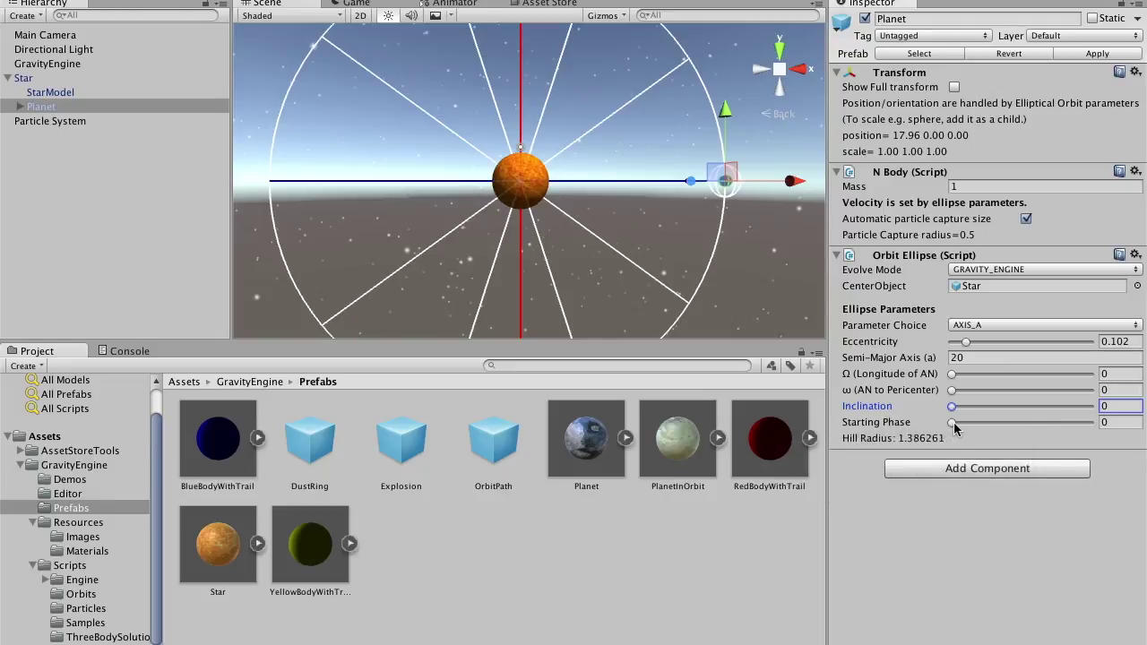
mouse_move(952, 422)
mouse_down()
mouse_move(1006, 420)
mouse_move(946, 425)
mouse_up()
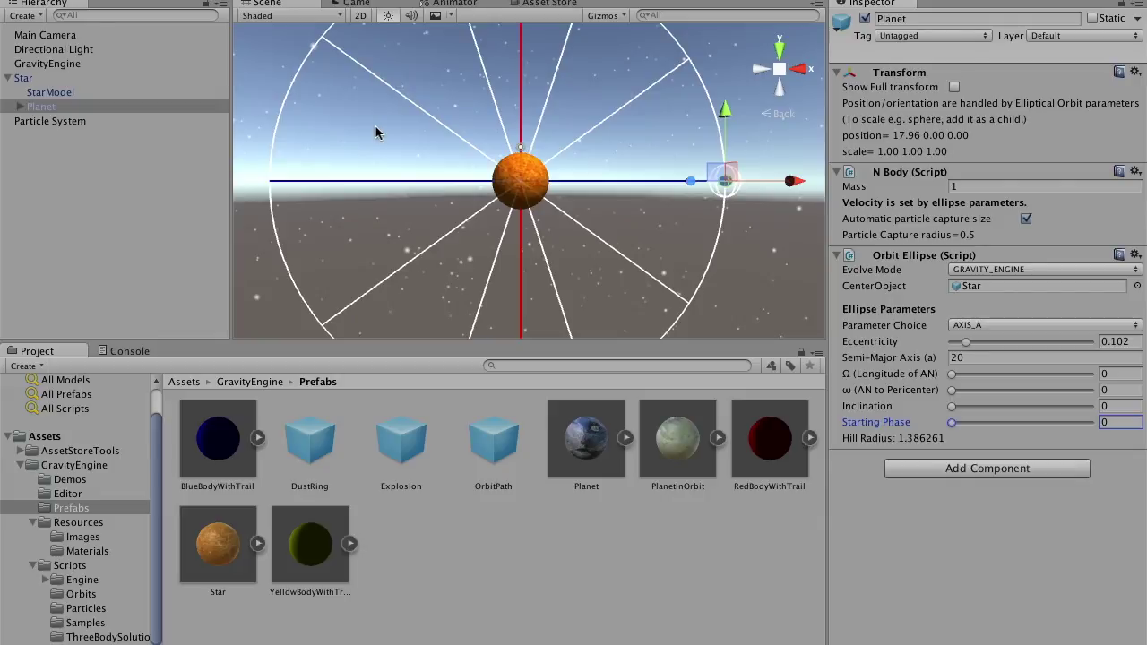
key(super+p)
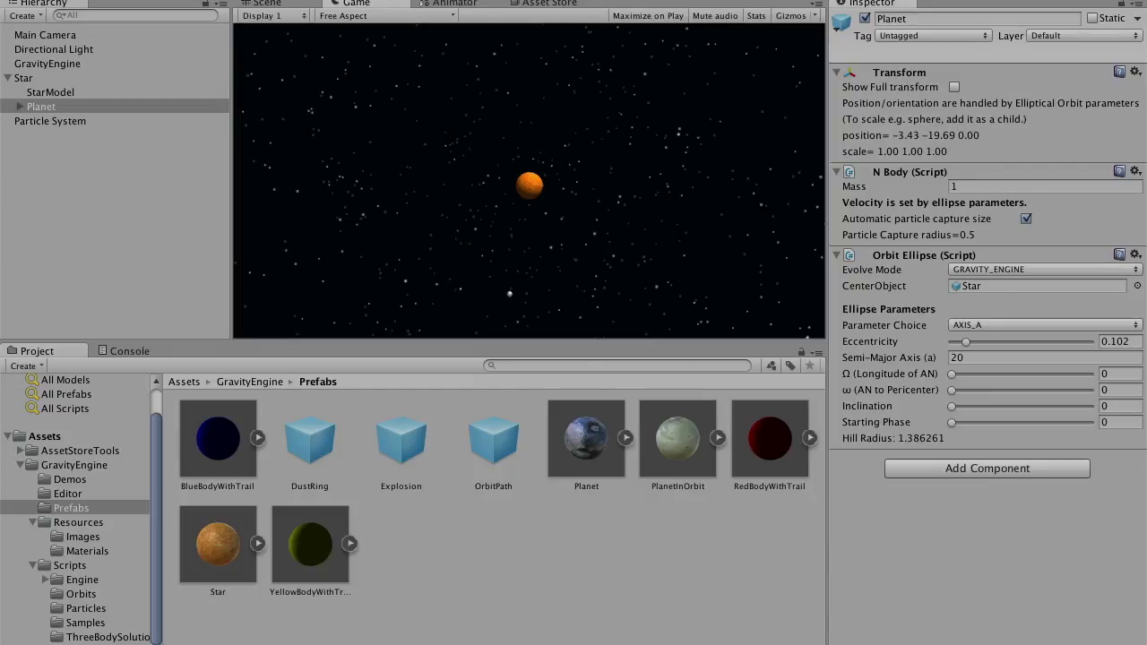
key(super+p)
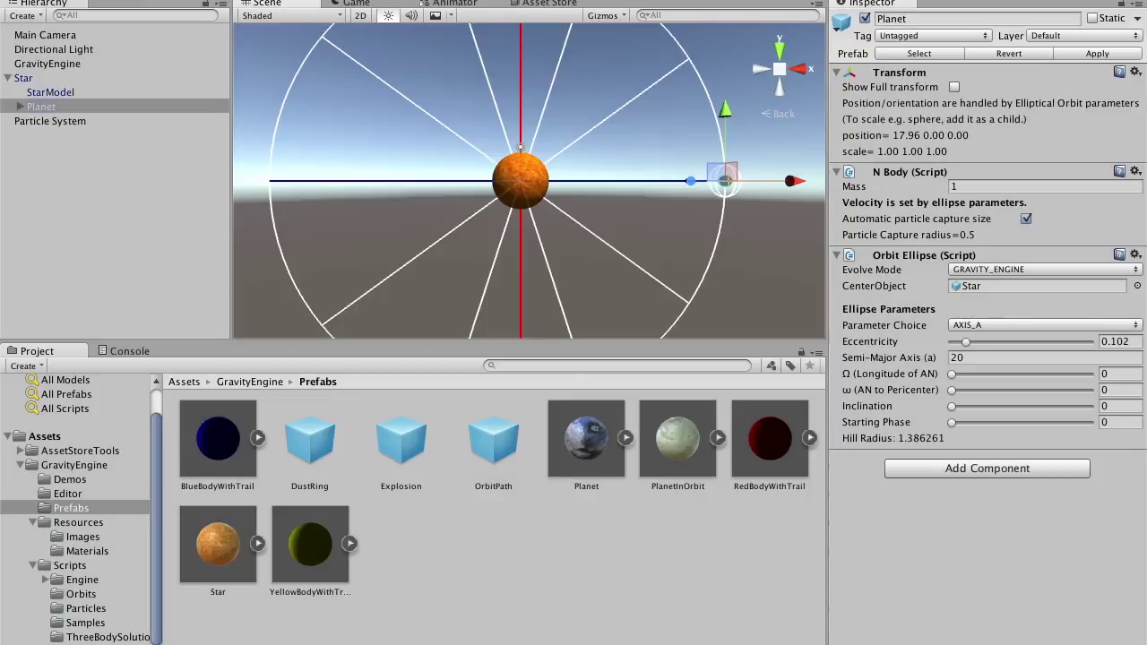
Add OrbitPath under Planet with line Start and End Width 0.5, then preview in play
click(491, 444)
drag(492, 445, 42, 107)
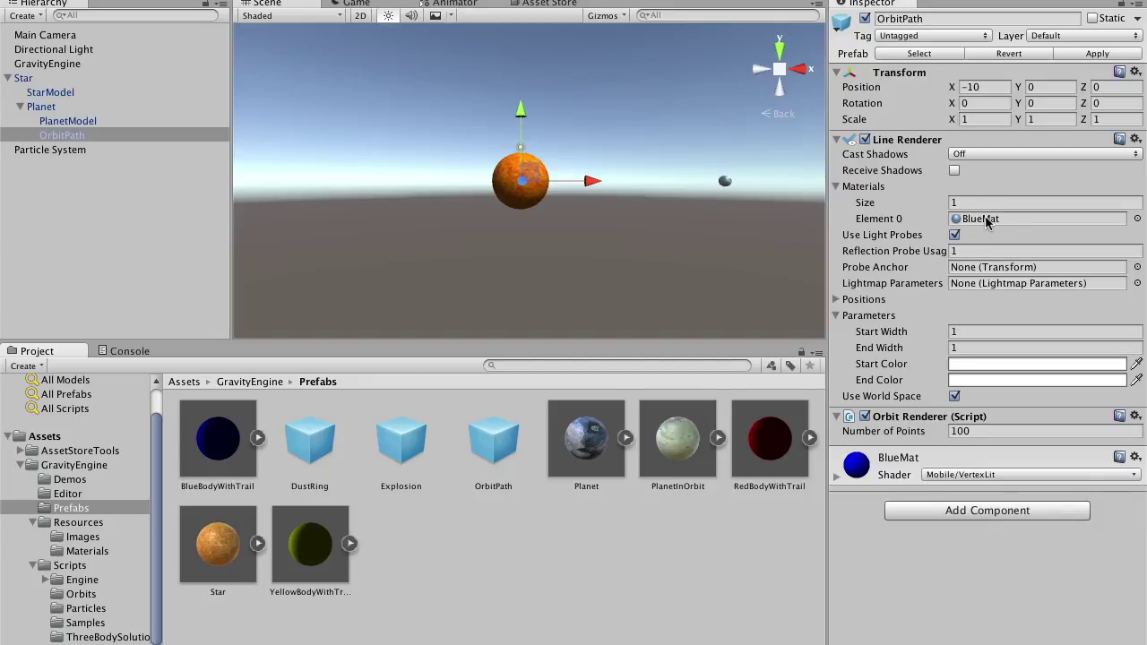
click(971, 331)
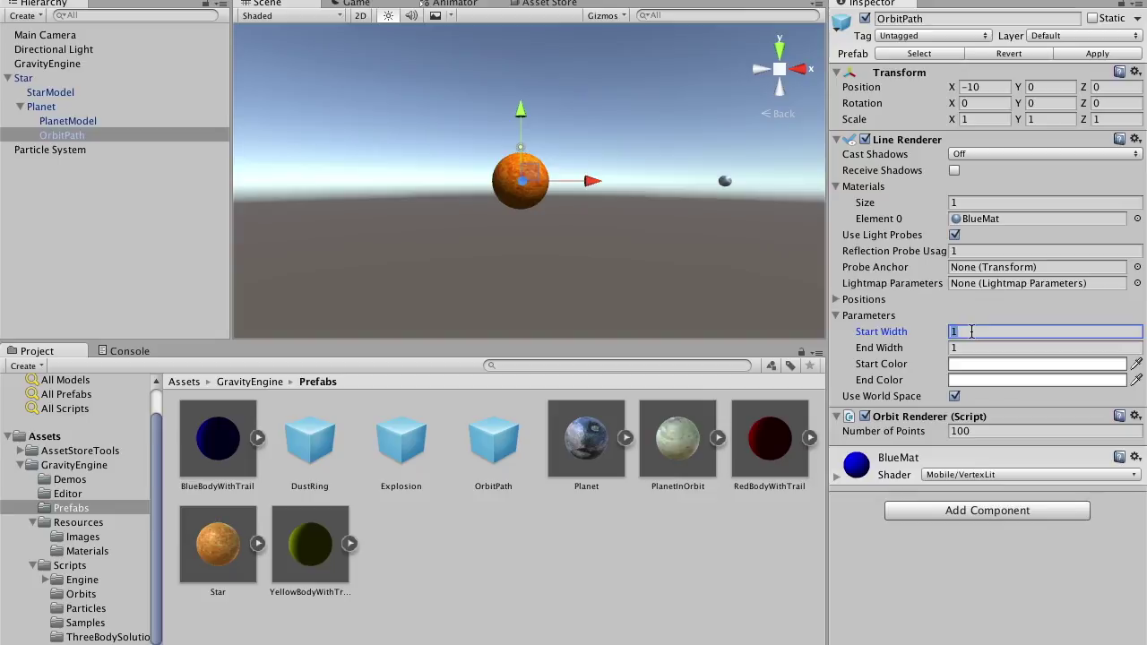
text(0.5)
click(968, 348)
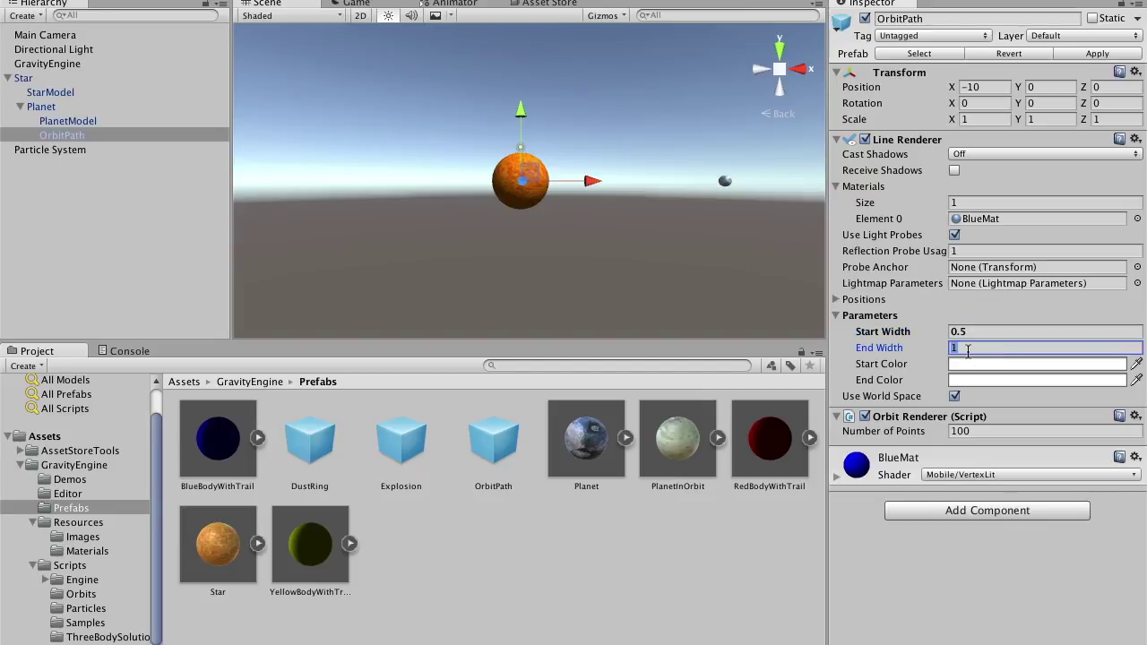
text(.5)
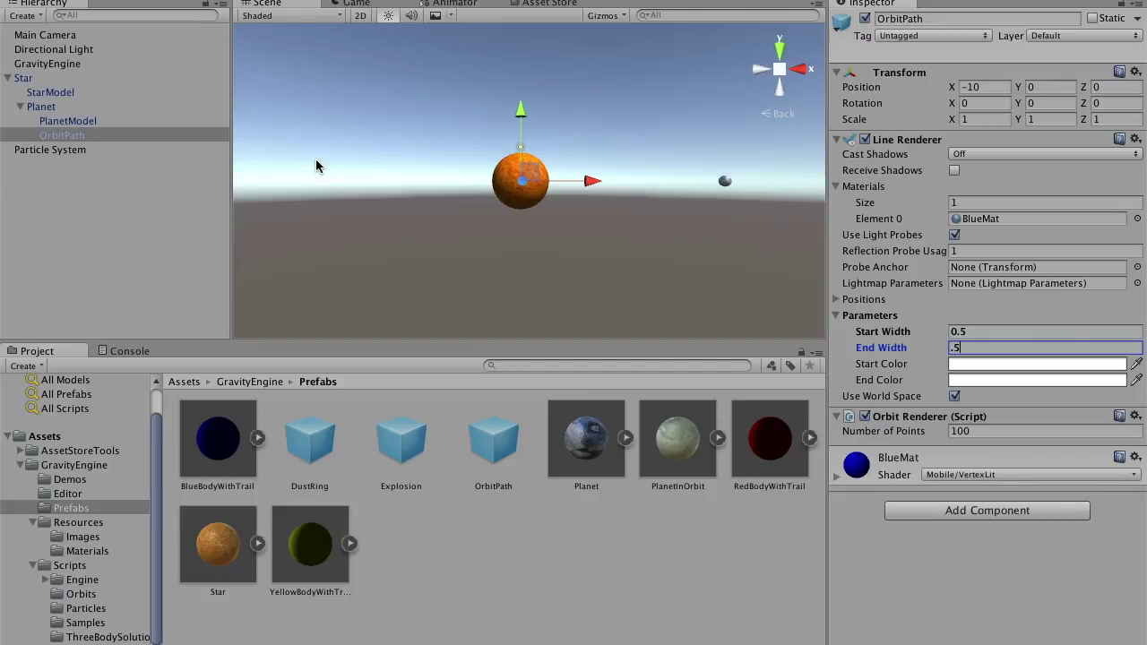
key(Return)
key(super+p)
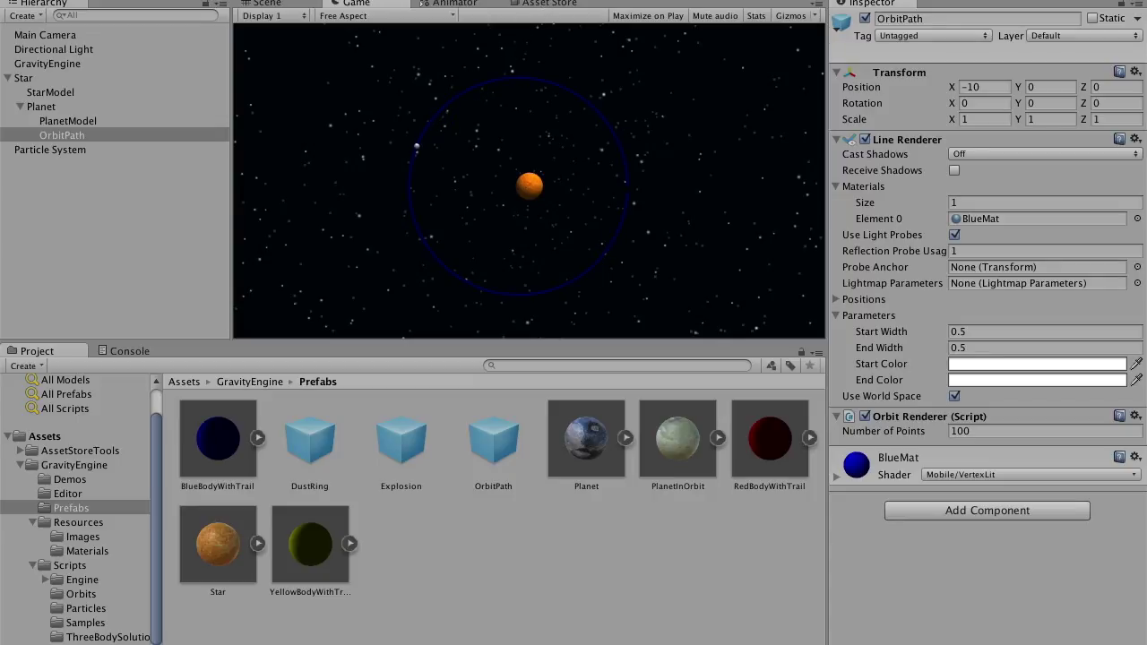
key(super+p)
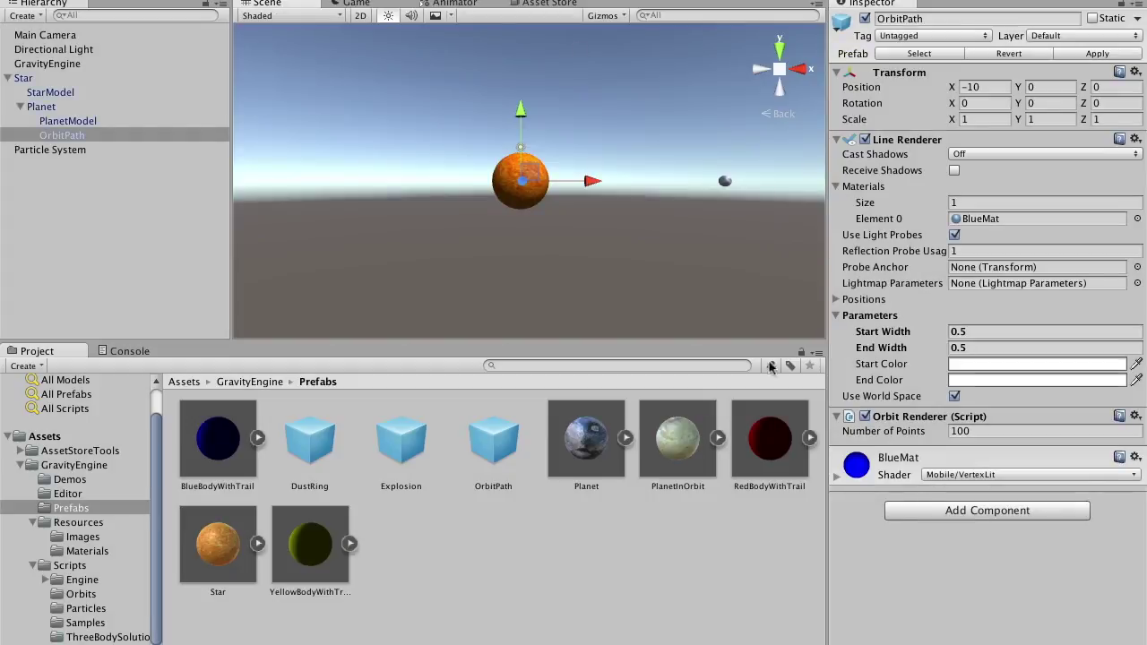
Switch the BlueMat shader to Standard and preview the blue orbit ring in play
click(979, 474)
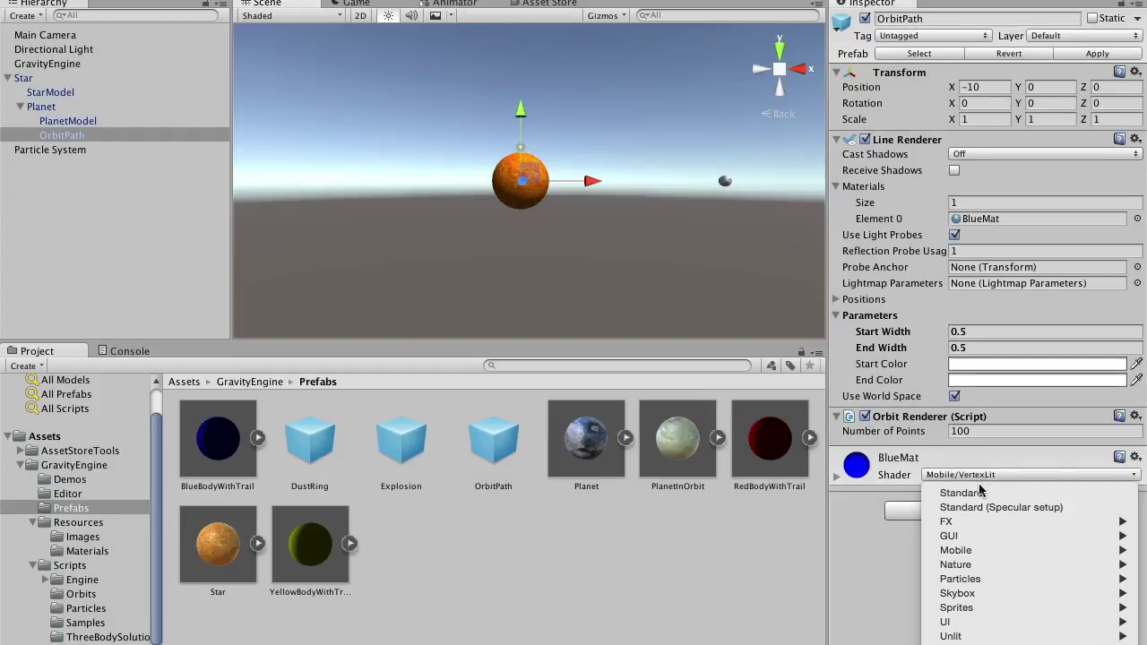
click(977, 493)
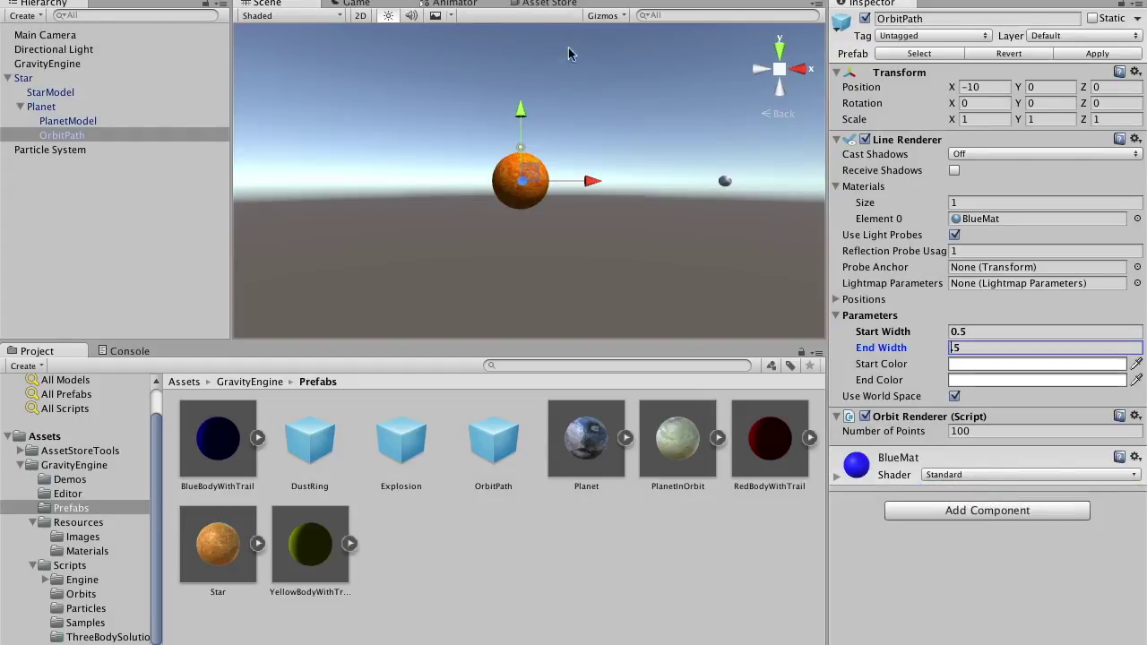
key(super+p)
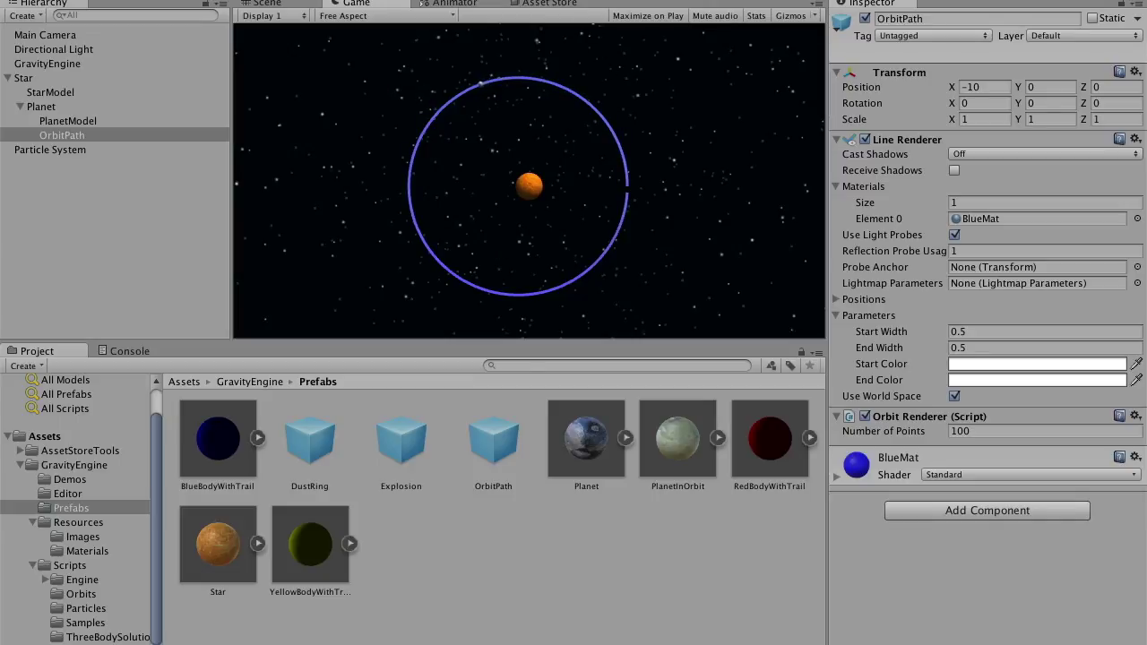
key(super+p)
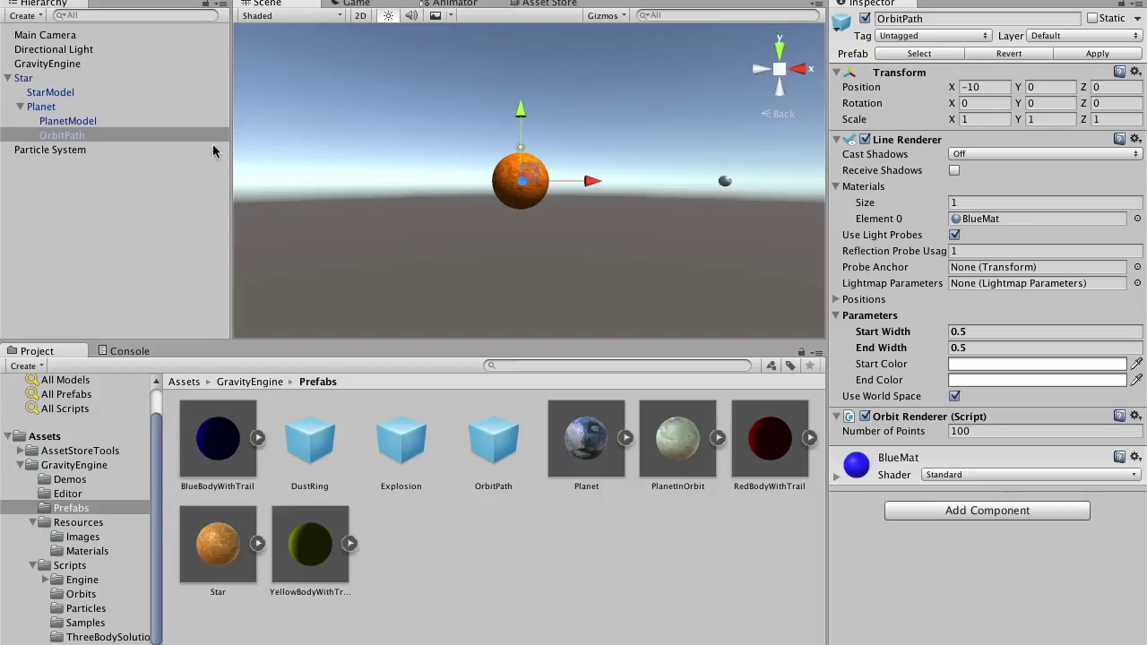
click(36, 81)
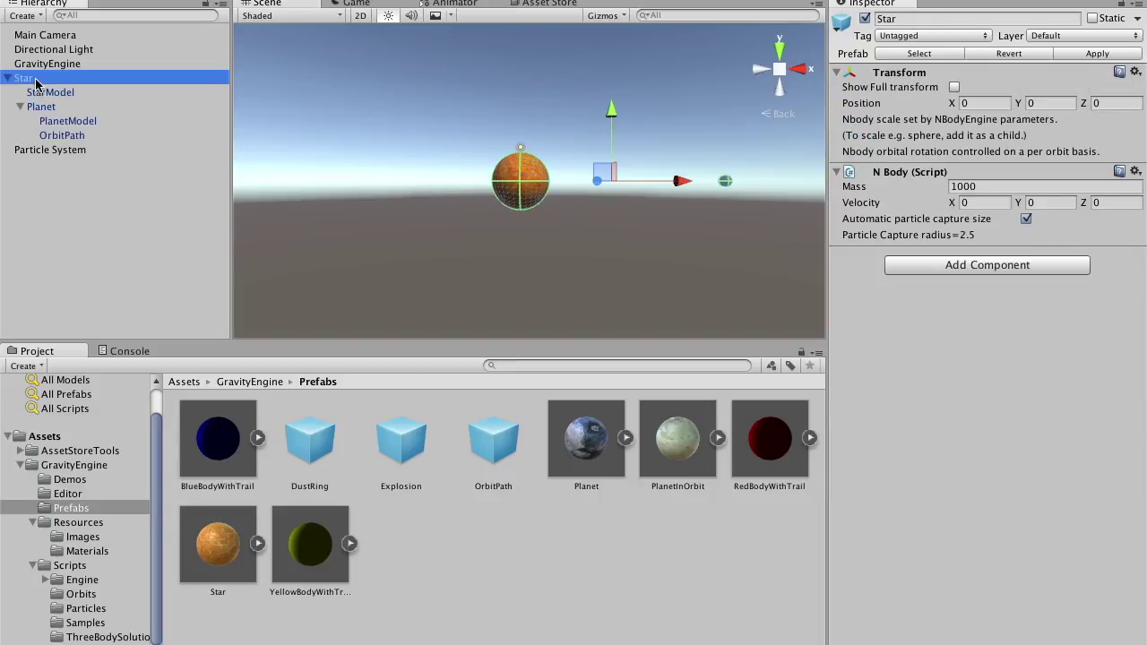
Select the Planet to view its Orbit Ellipse: semi-major axis 20, eccentricity 0.102
click(62, 109)
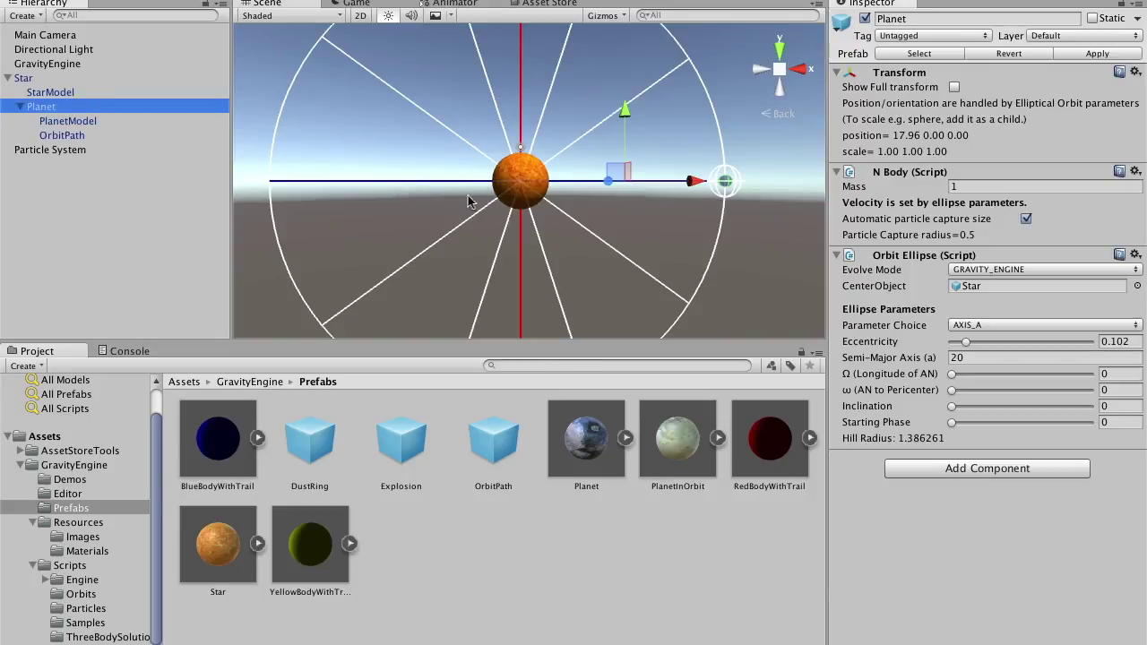
Set the Planet's N Body mass to 30 and test the orbit in play
click(993, 186)
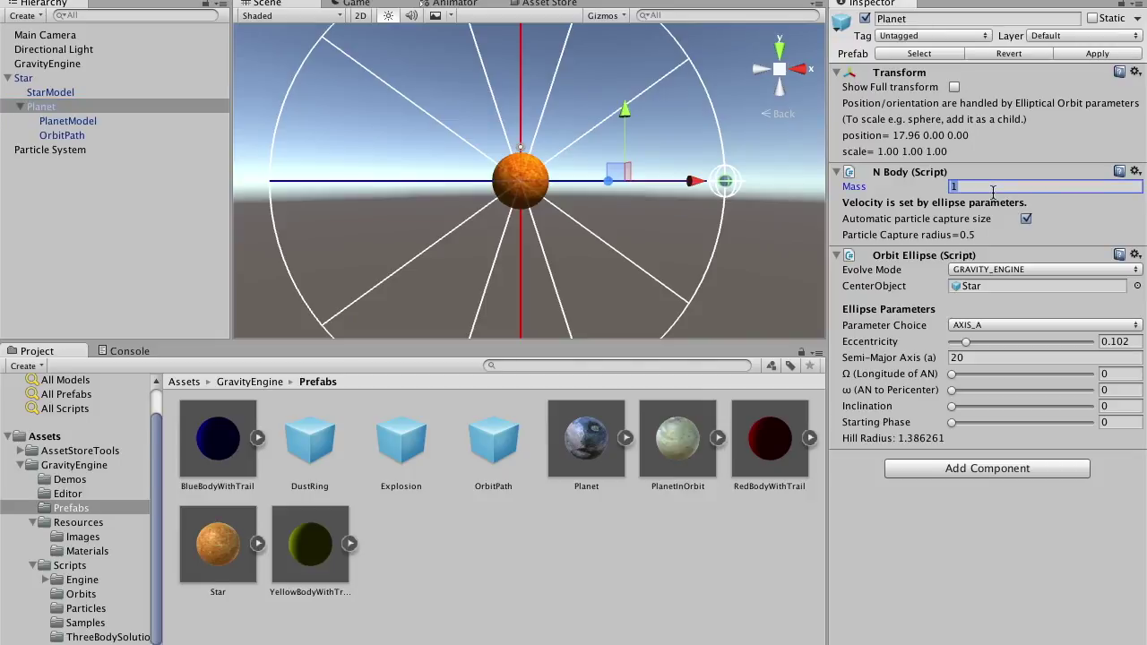
text(30)
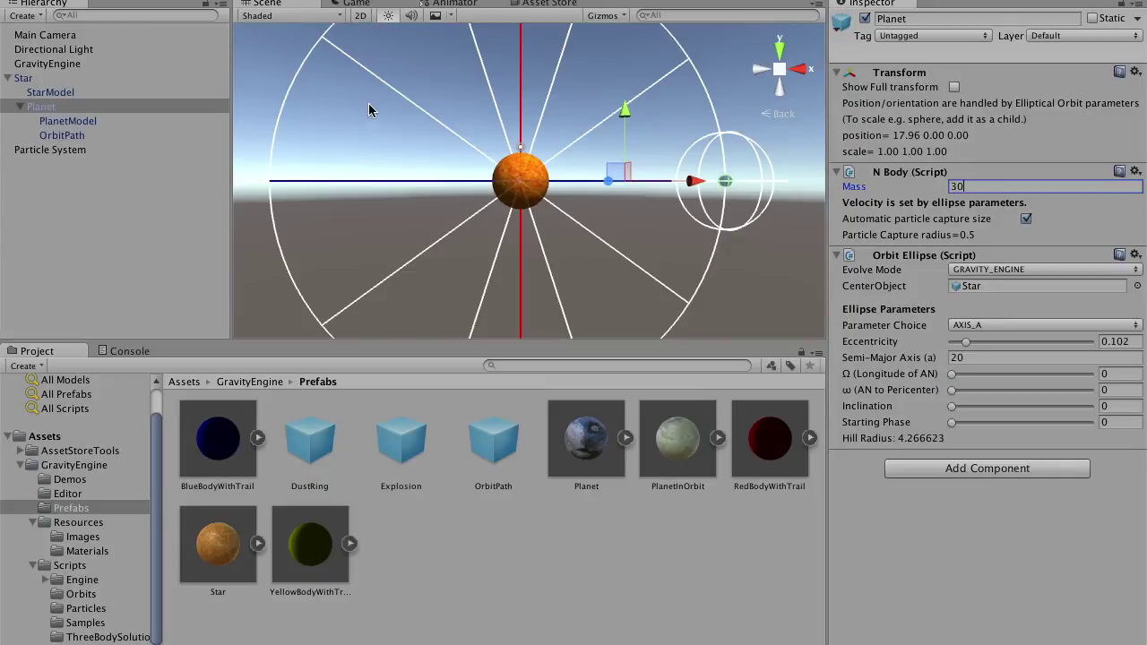
key(super+p)
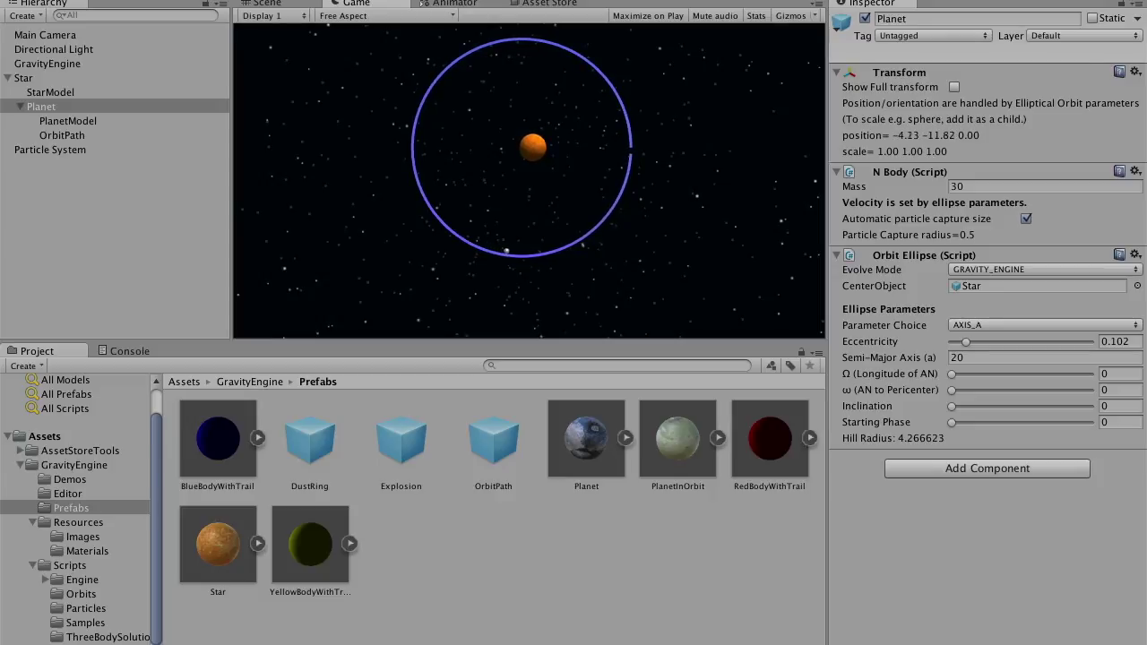
key(ctrl+p)
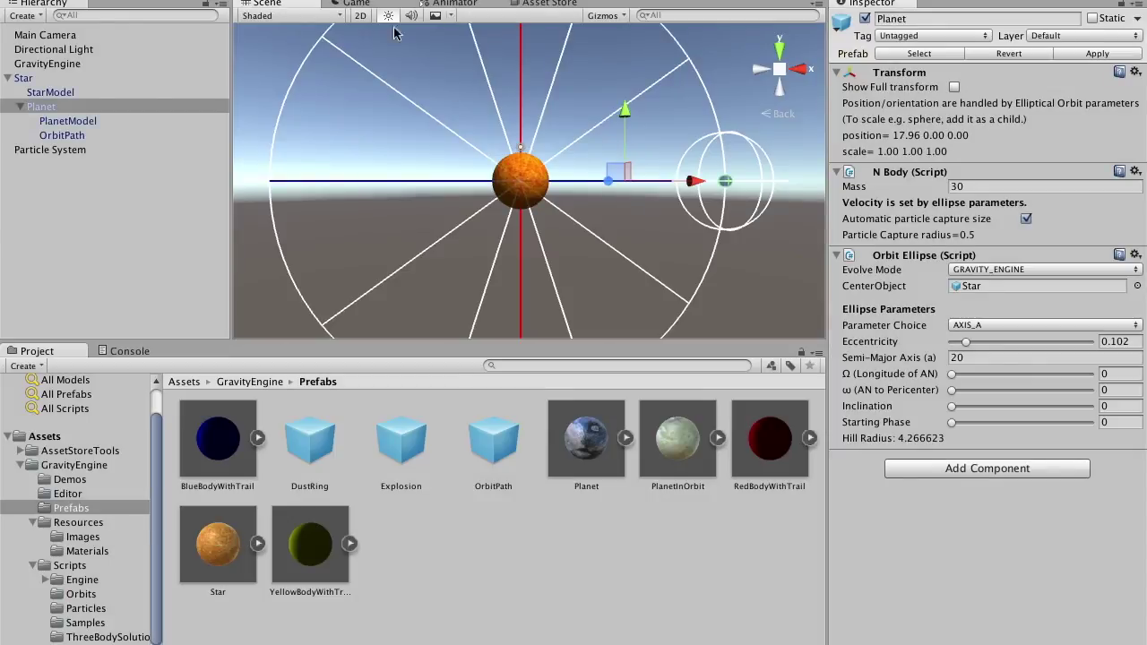
click(27, 79)
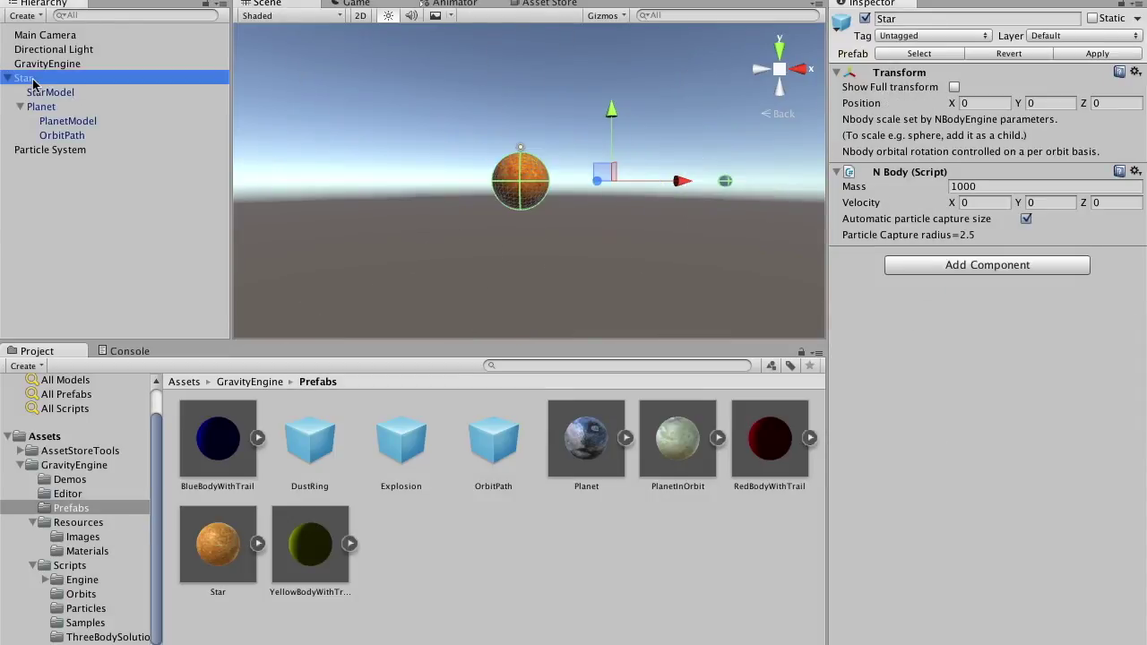
Add a Fixed Object component to the Star via the 'fi' search
click(988, 265)
text(if)
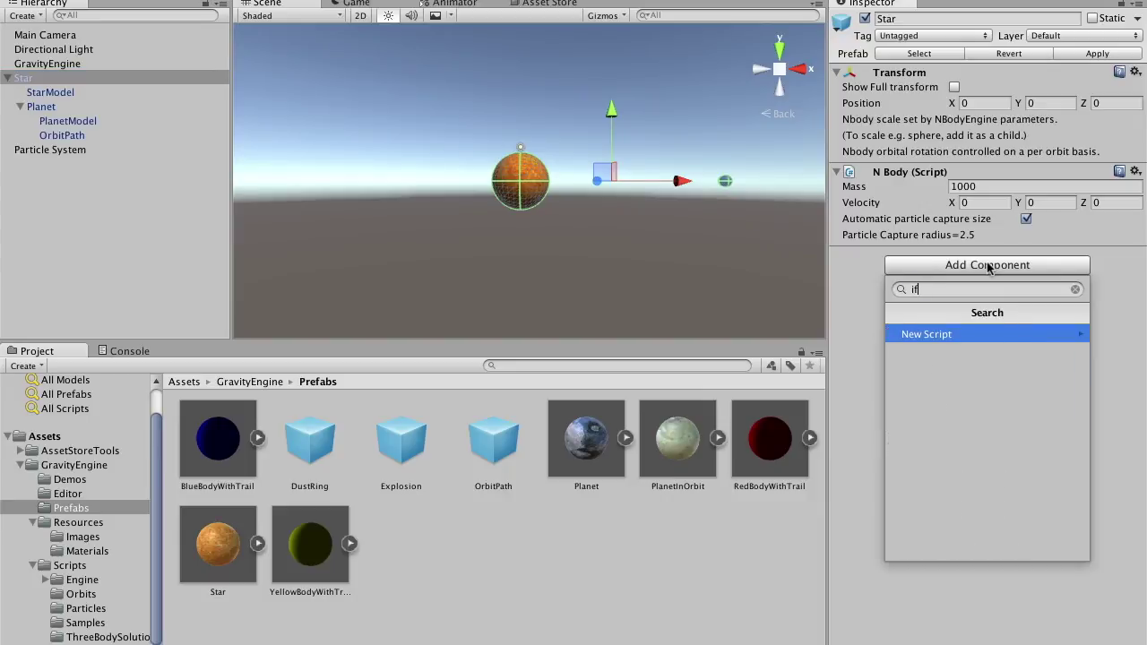
key(BackSpace)
key(BackSpace)
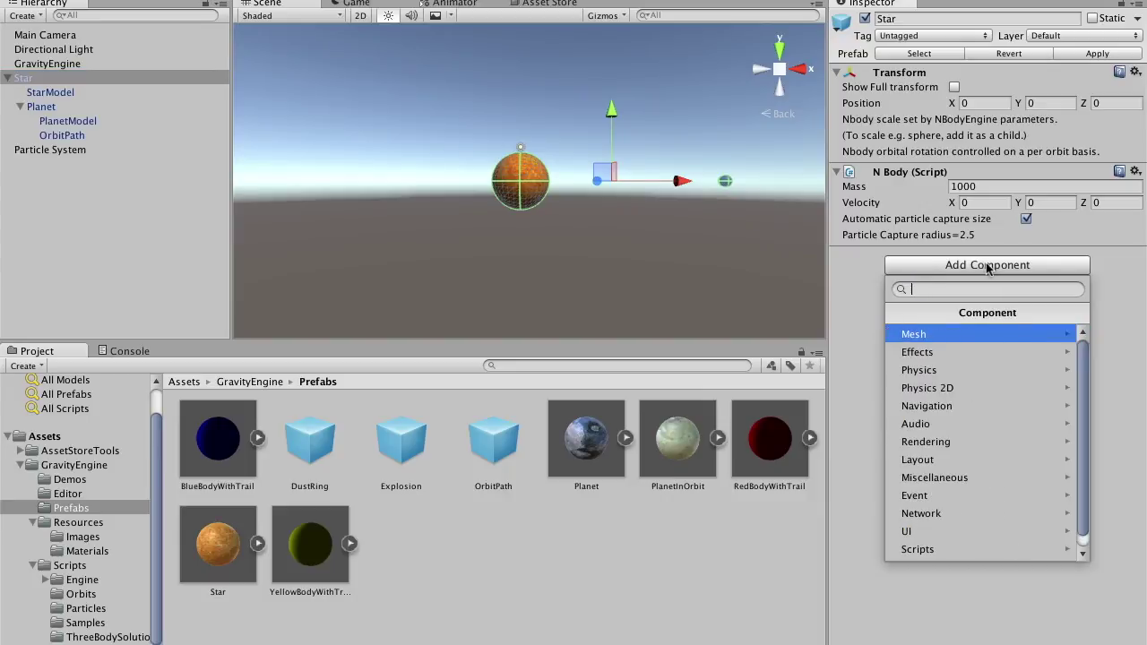
text(fi)
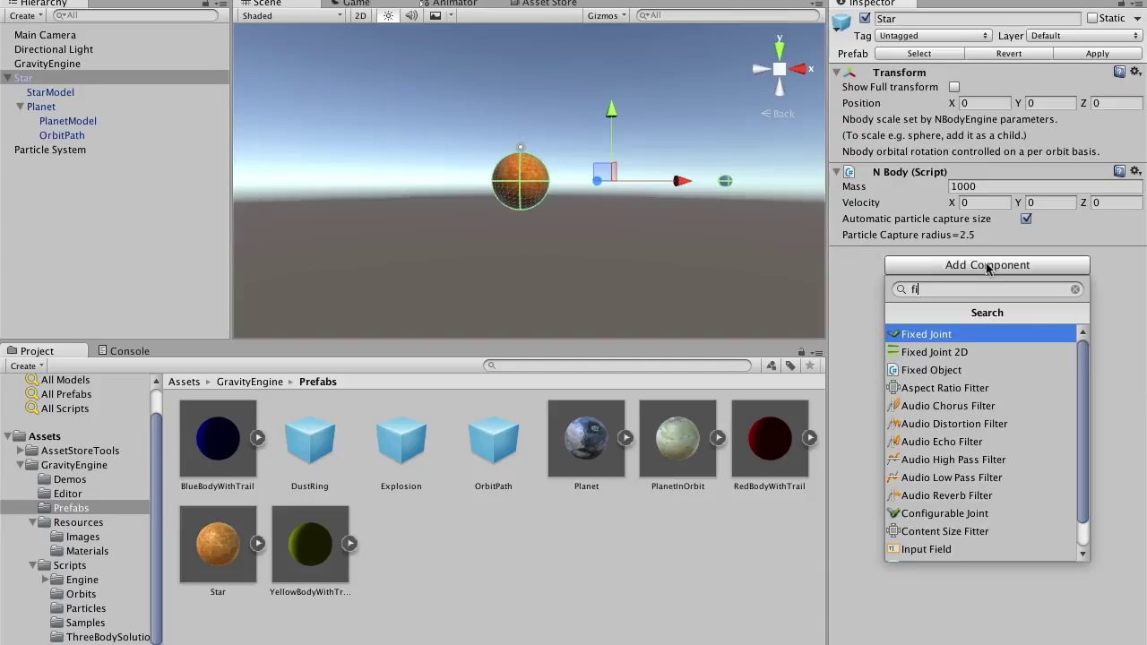
click(938, 371)
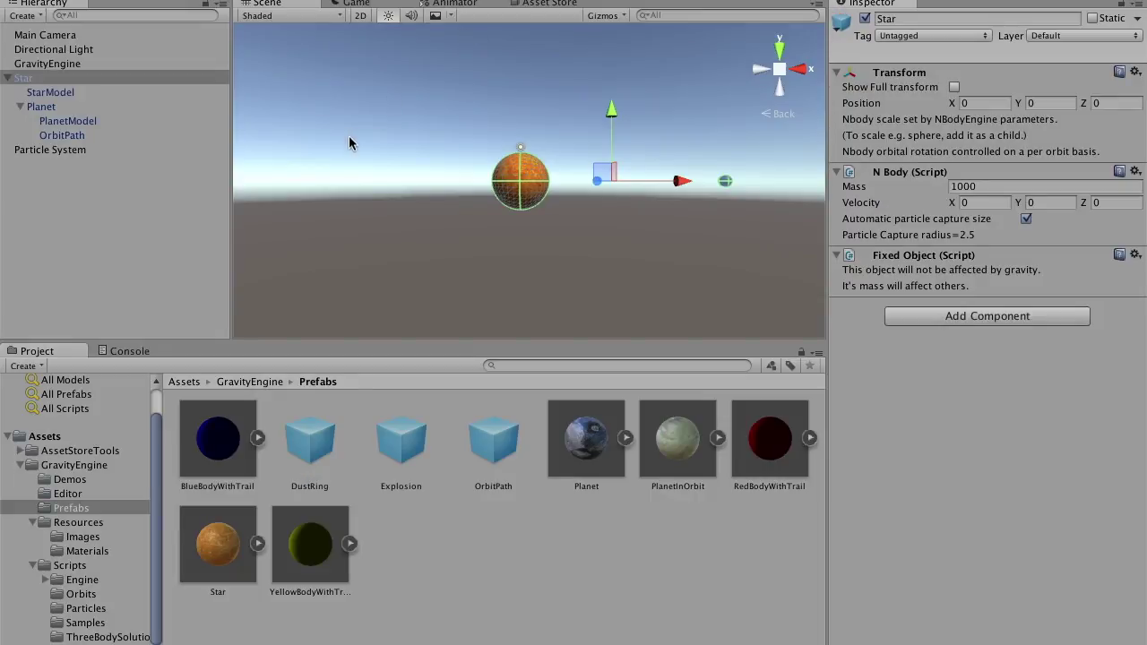
Test the fixed star in play, then place a second Planet prefab under the Star
key(ctrl+p)
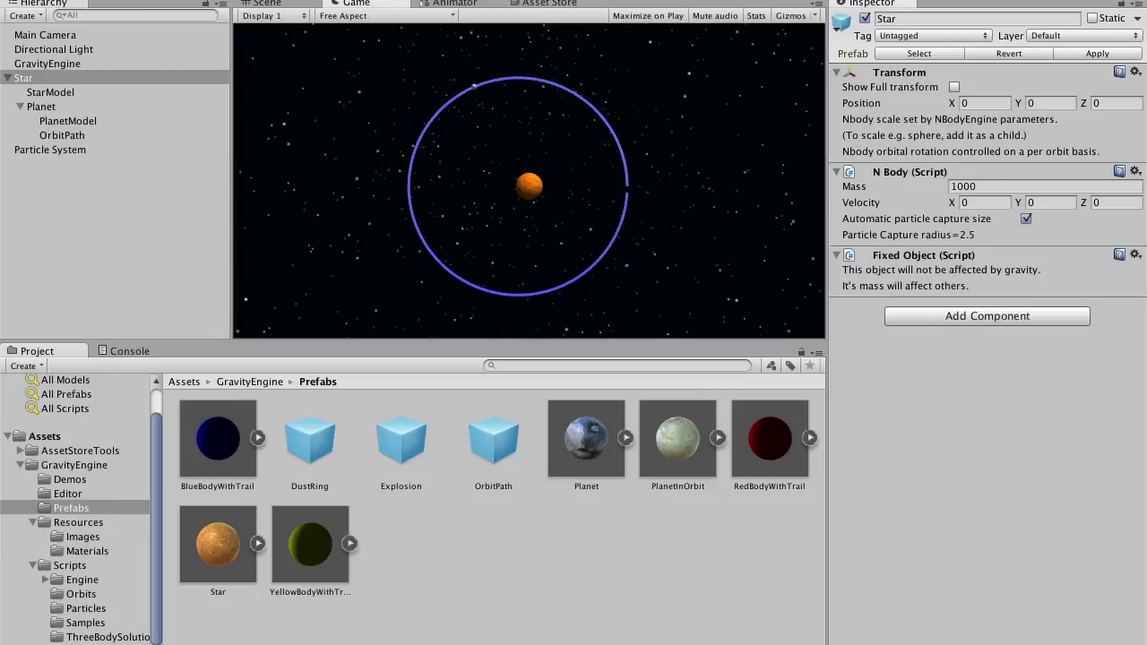
click(421, 1)
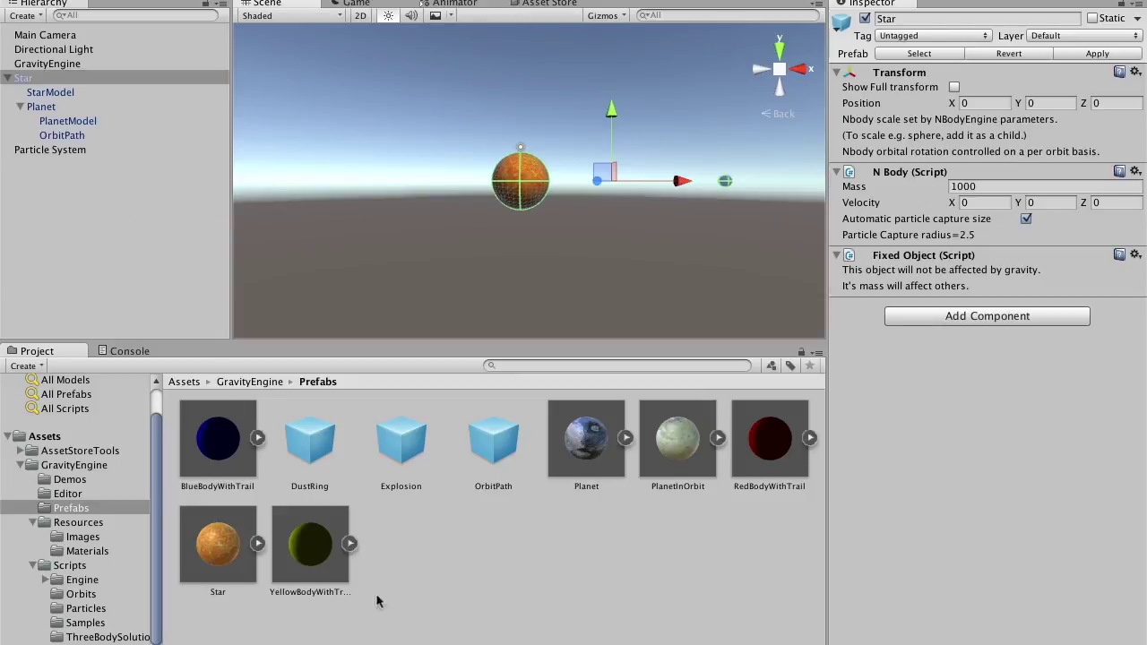
drag(592, 451, 24, 83)
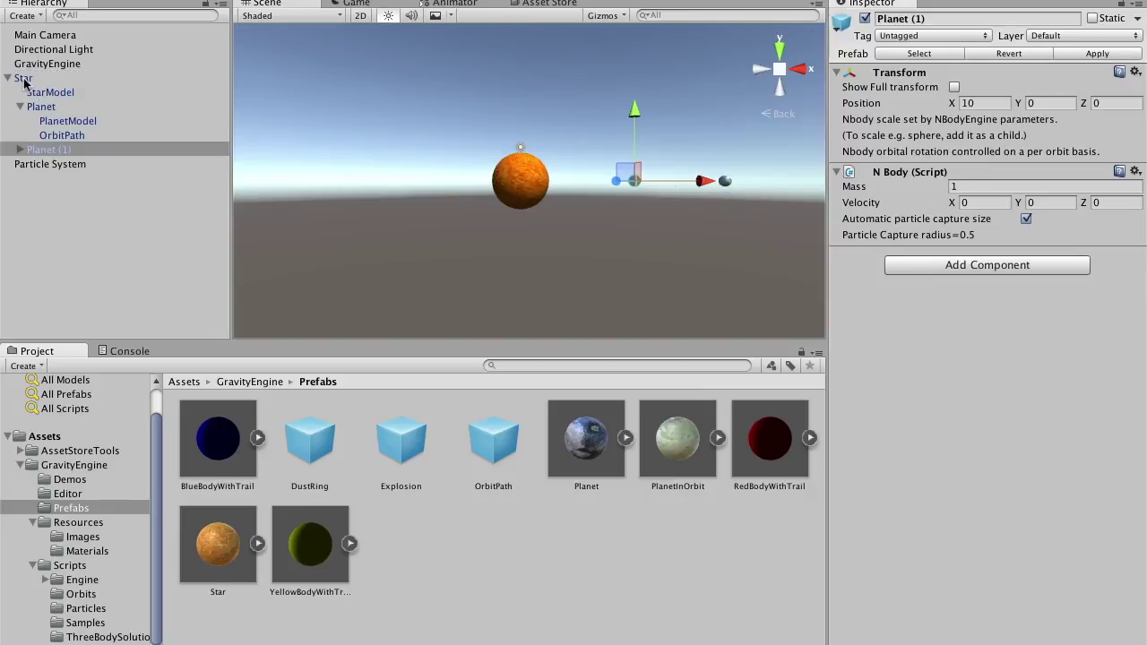
Give Planet (1) an Orbit Hyper component around the Star (eccentricity 2, pericenter 10)
click(989, 267)
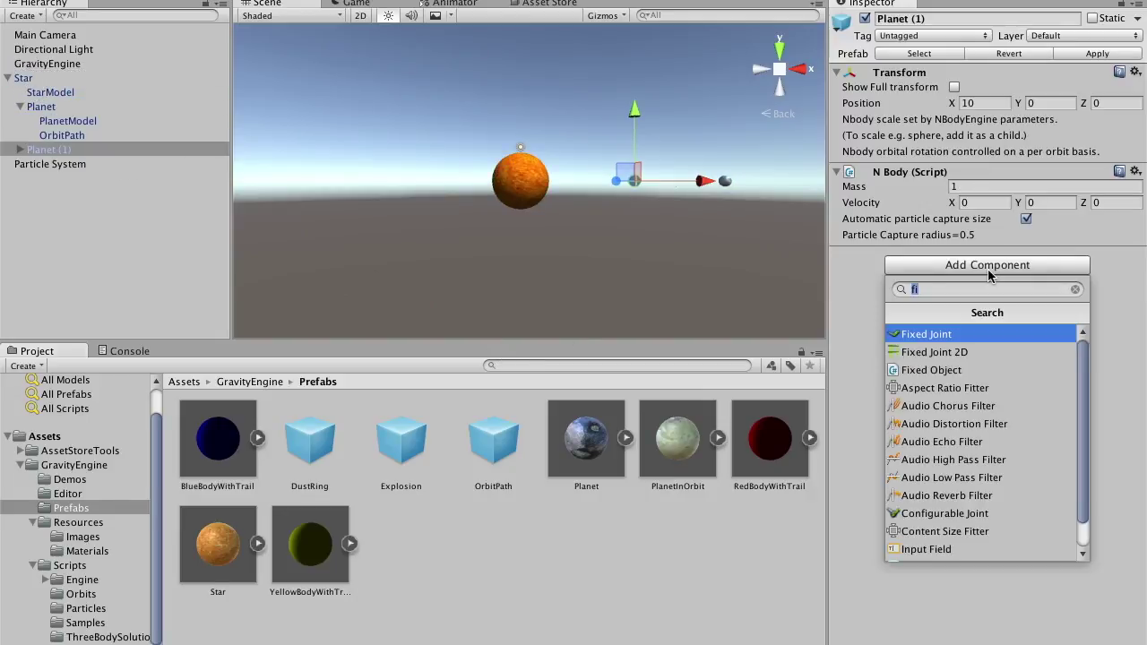
text(orb)
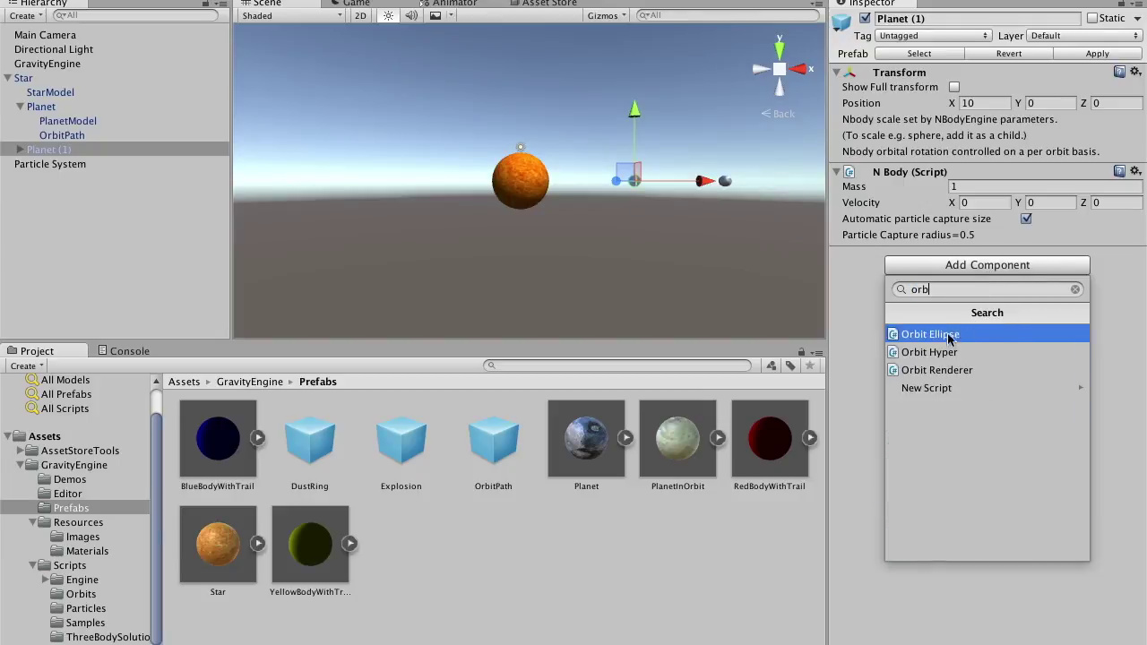
click(939, 355)
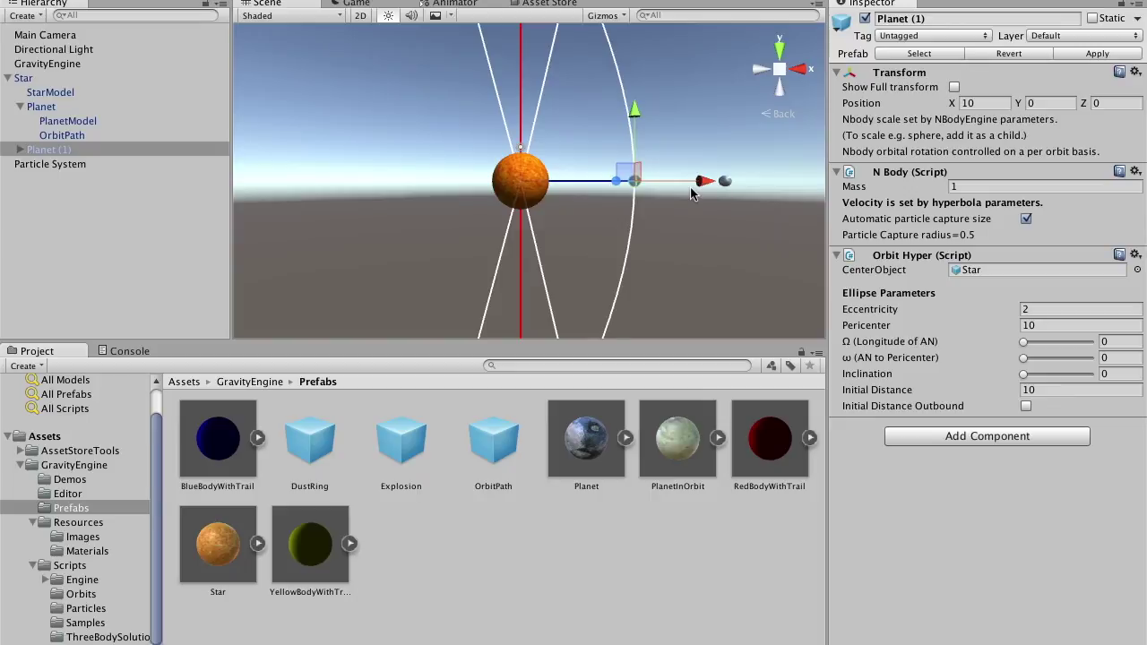
scroll(691, 193, down, 8)
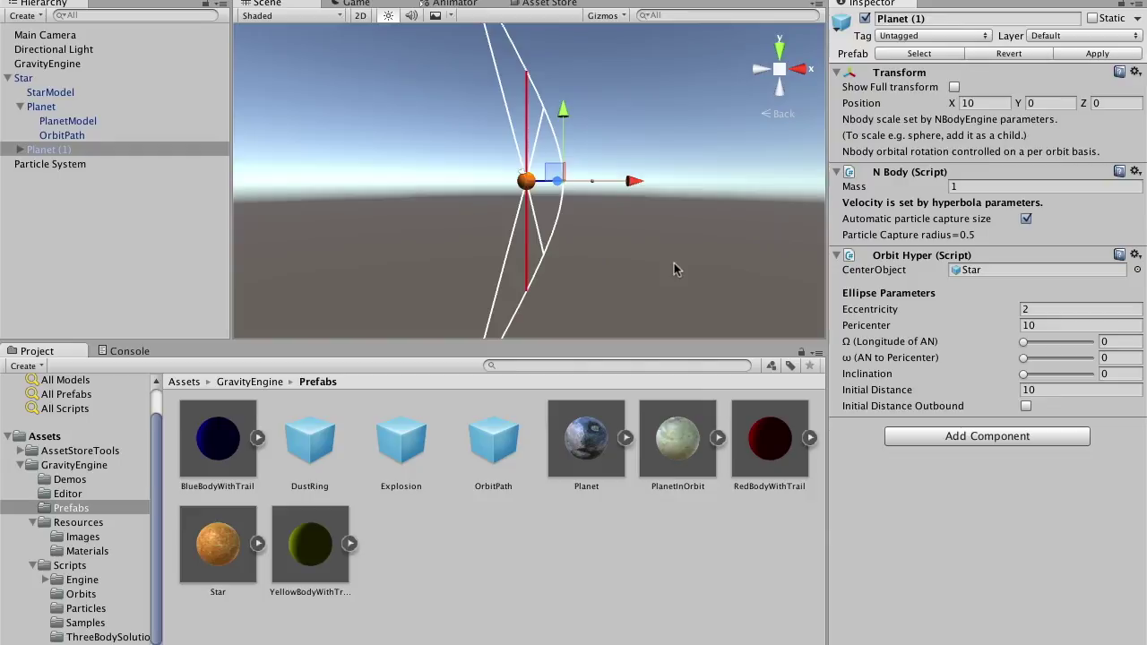
click(1042, 310)
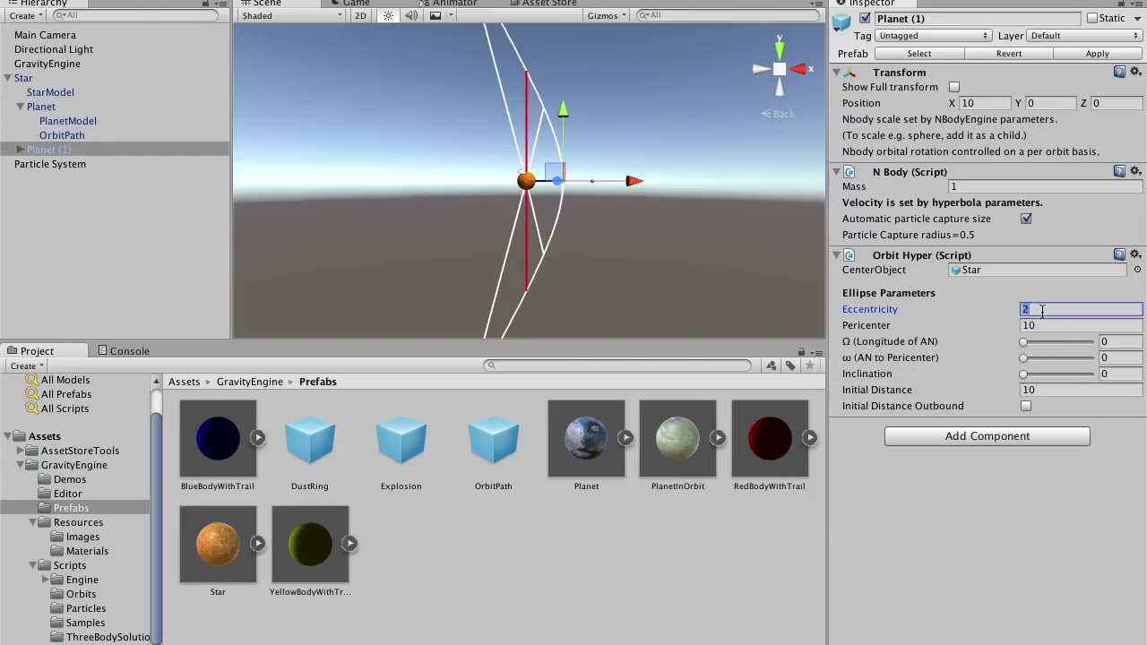
Set the hyperbolic orbit's eccentricity to 1.1 and Initial Distance to 30
text(1.2)
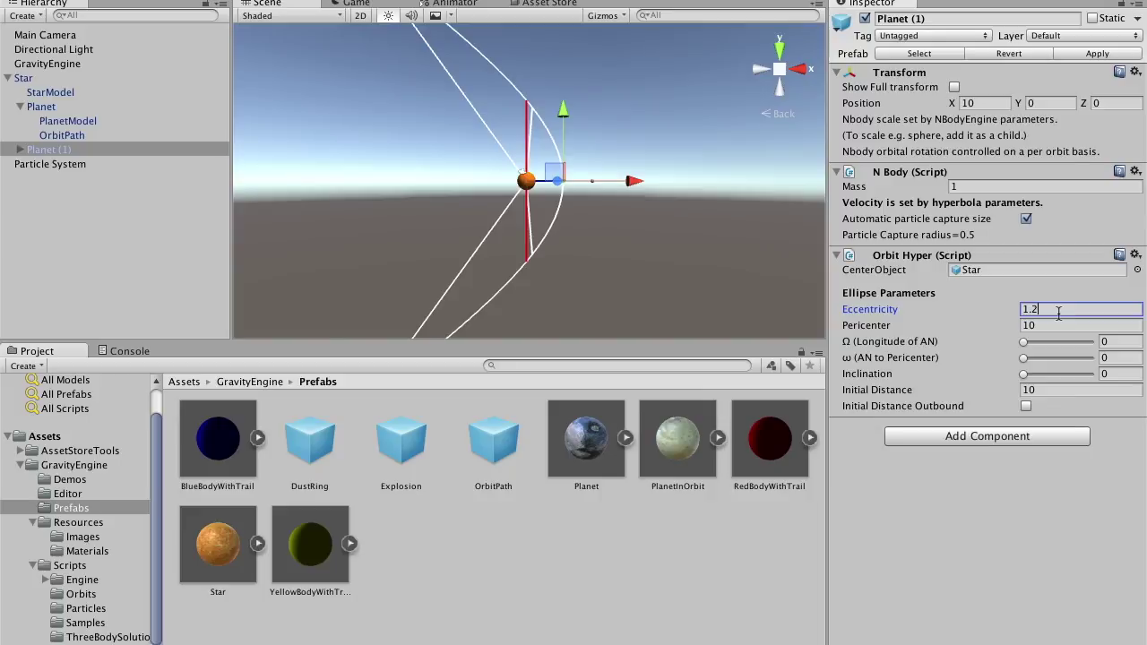
key(BackSpace)
key(BackSpace)
text(0)
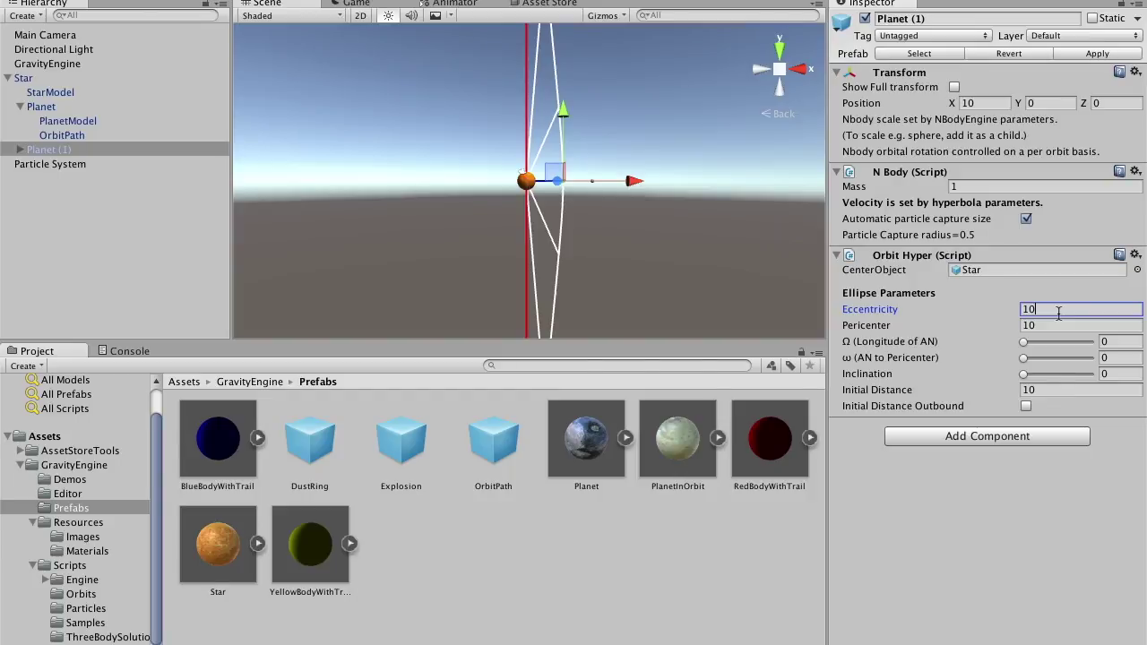
key(BackSpace)
text(.1)
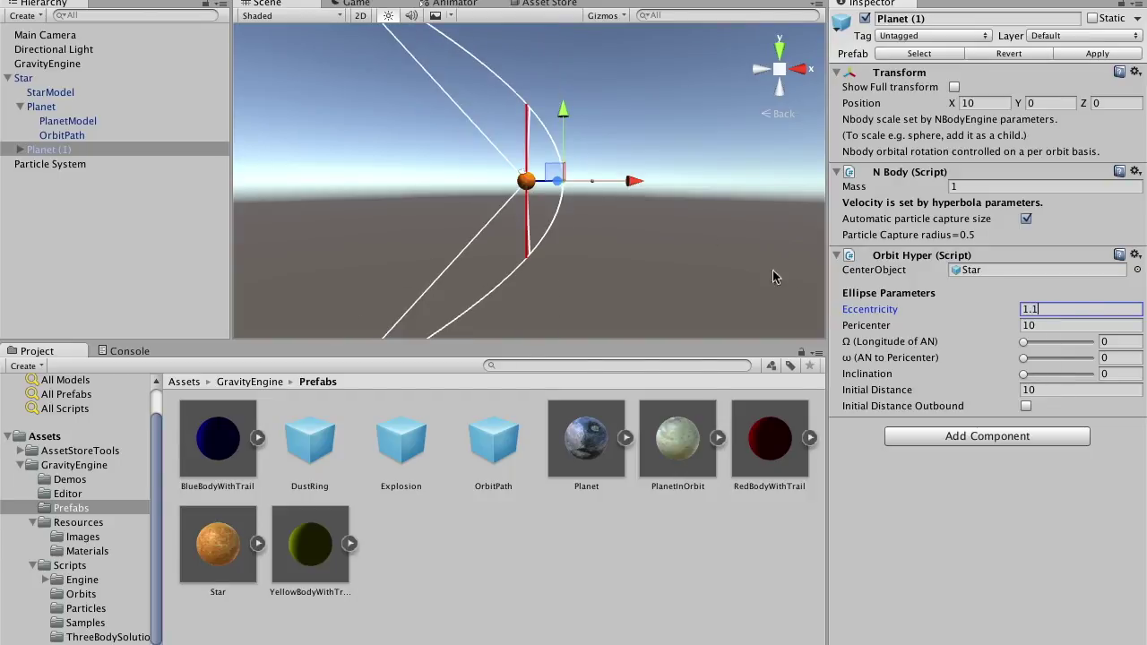
click(1037, 391)
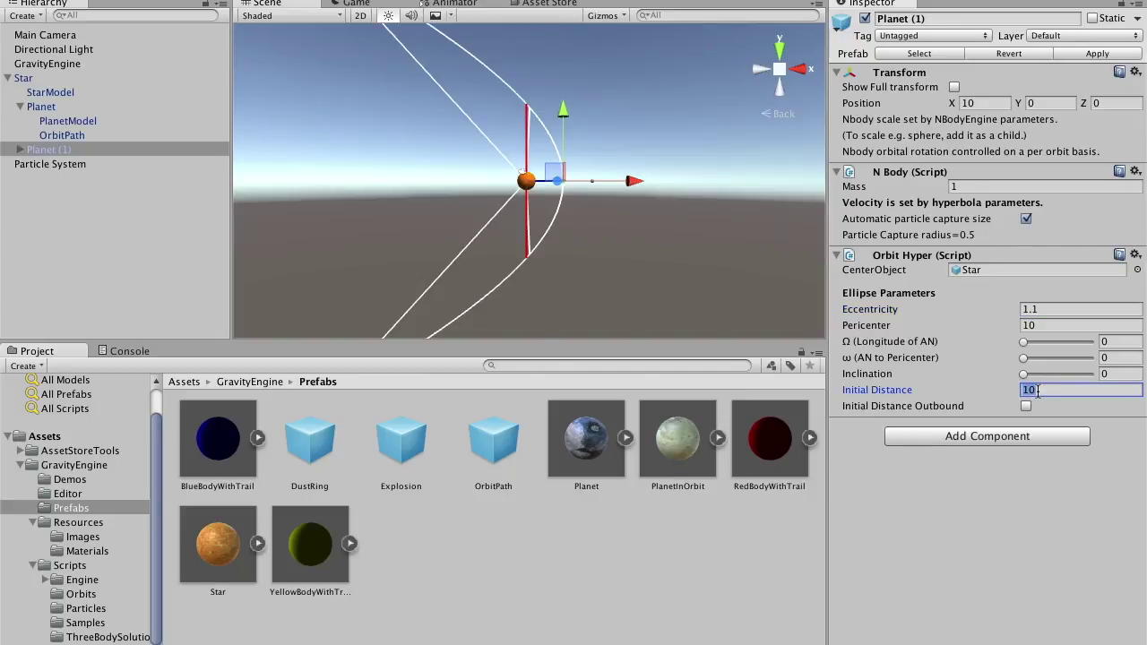
text(30)
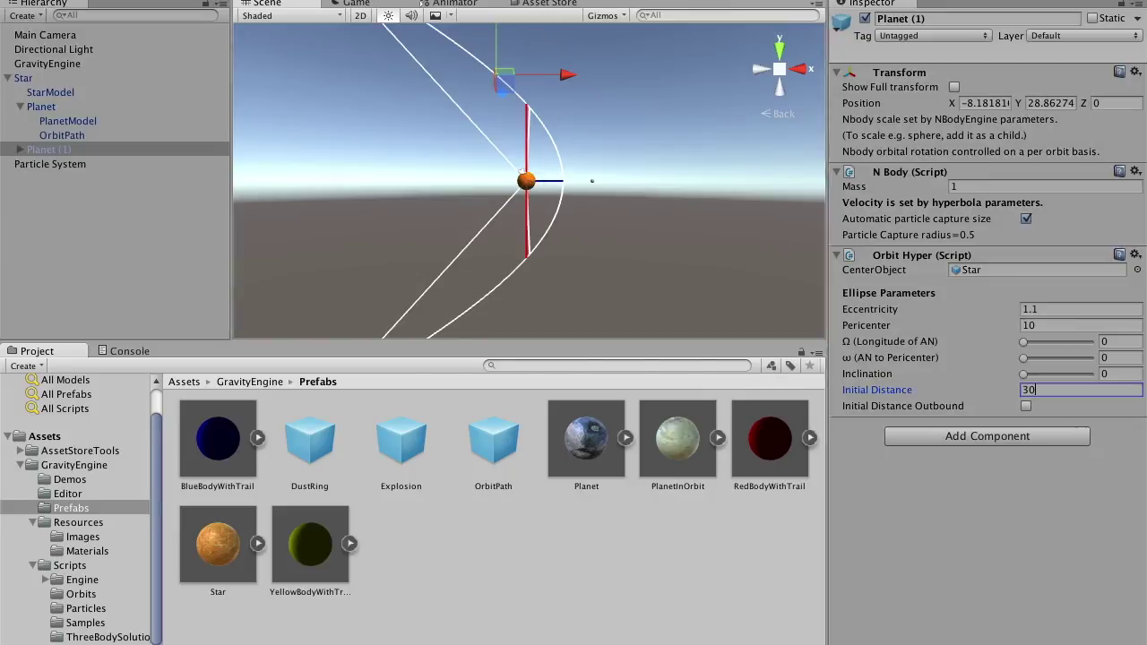
key(super+p)
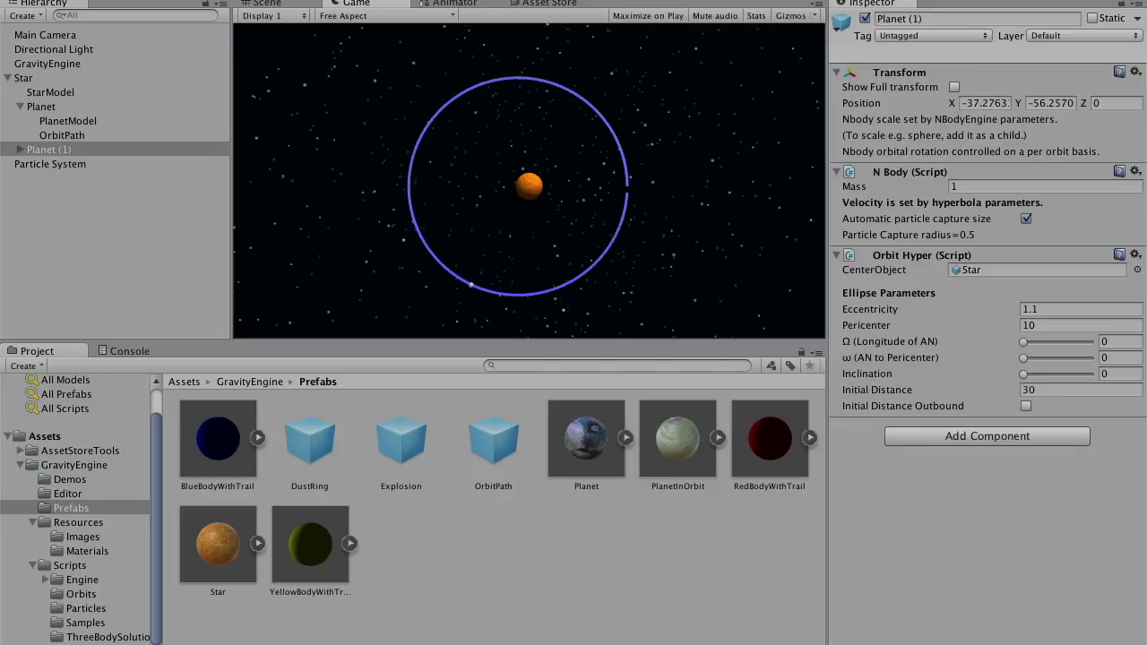
key(super+p)
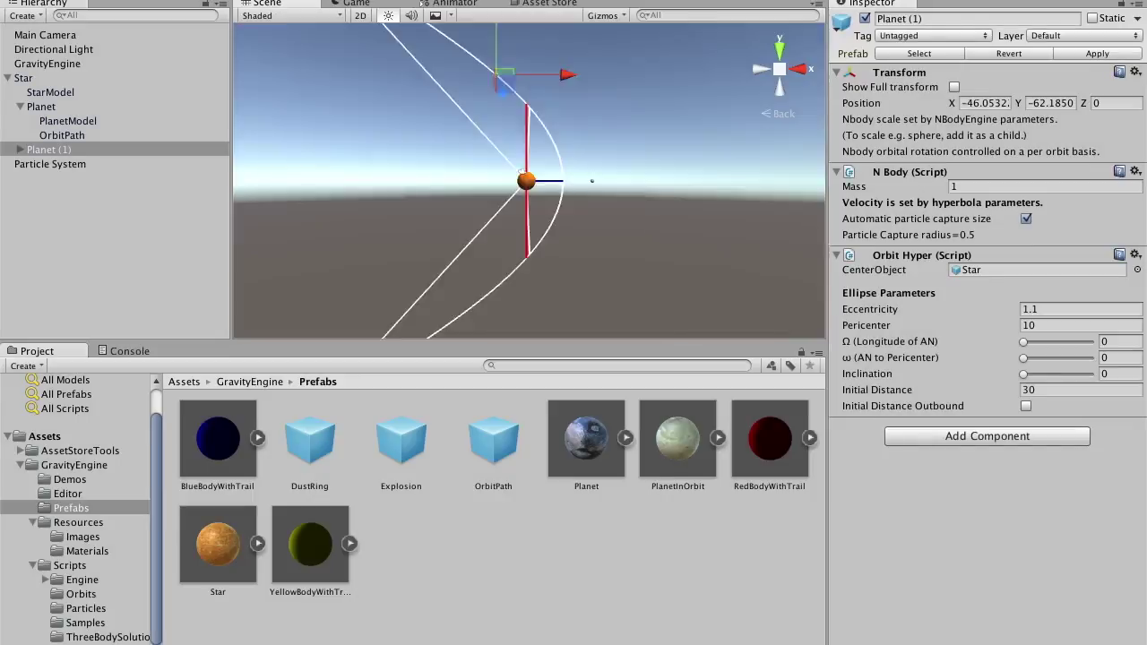
click(137, 234)
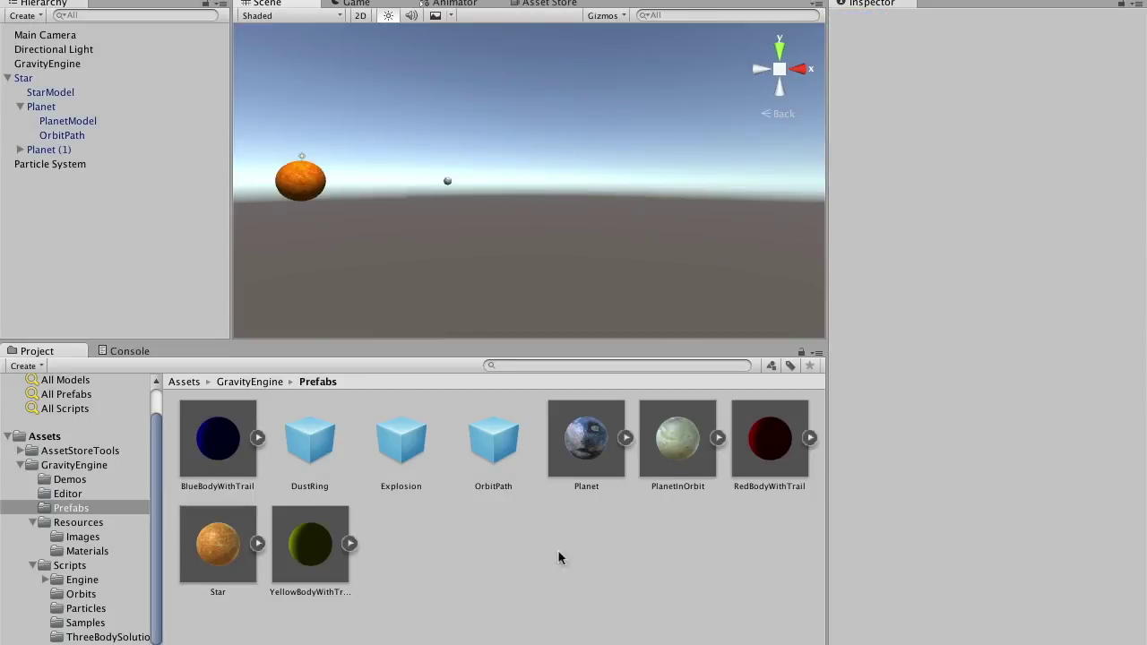
Drop a PlanetInOrbit prefab under Planet, rename it Moon, and expand its children
click(685, 444)
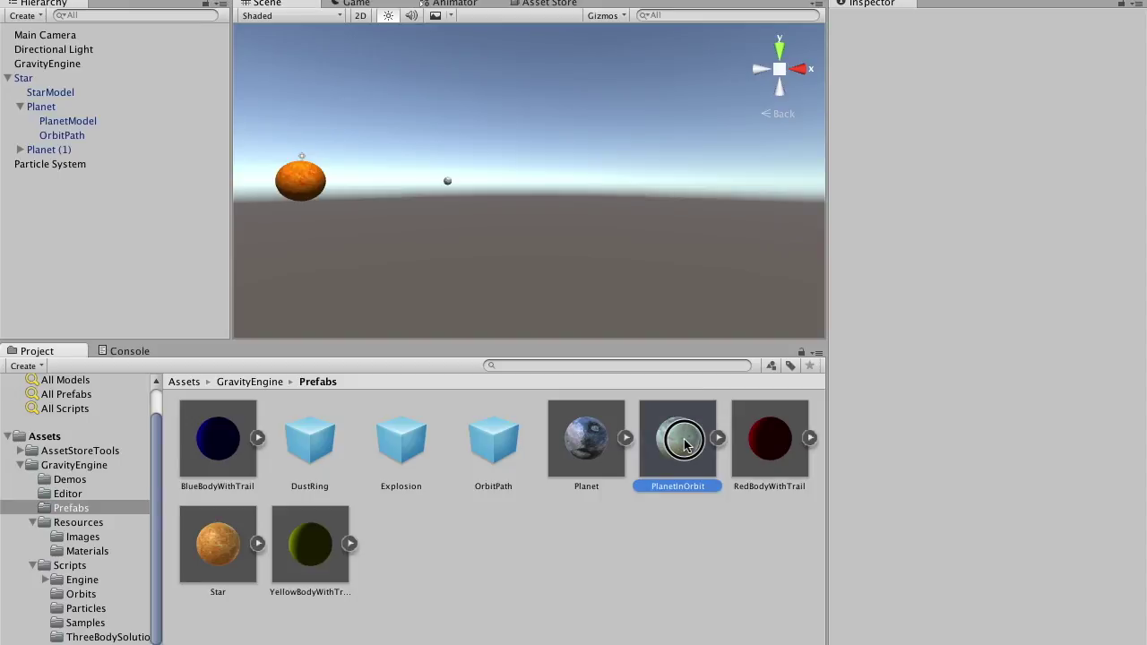
drag(685, 443, 45, 109)
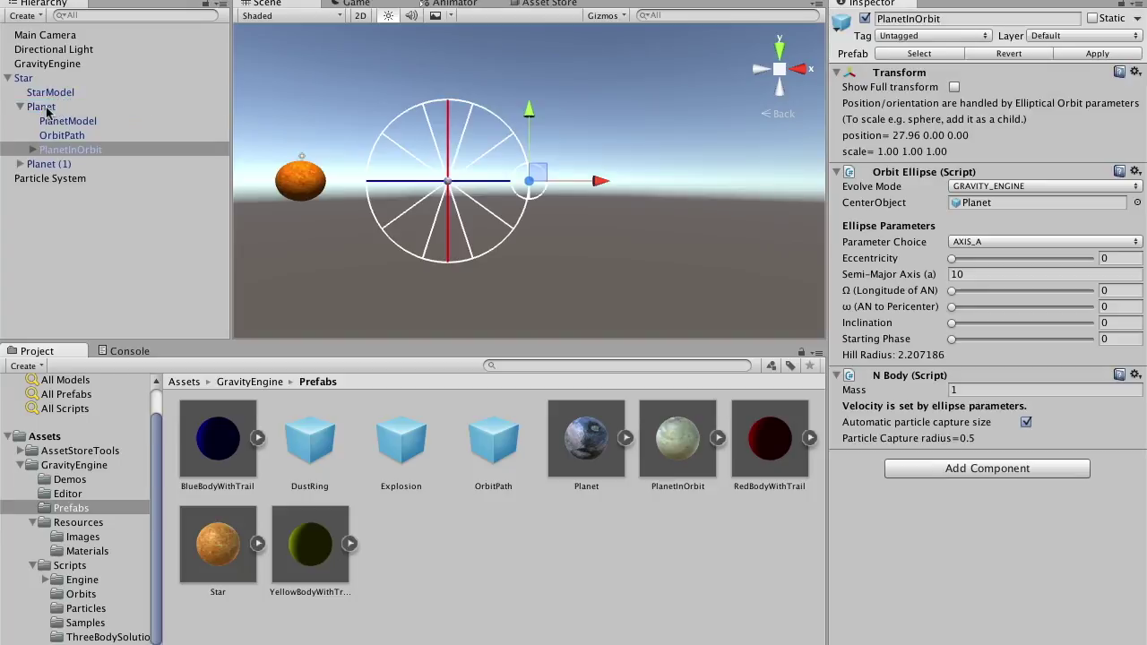
click(77, 151)
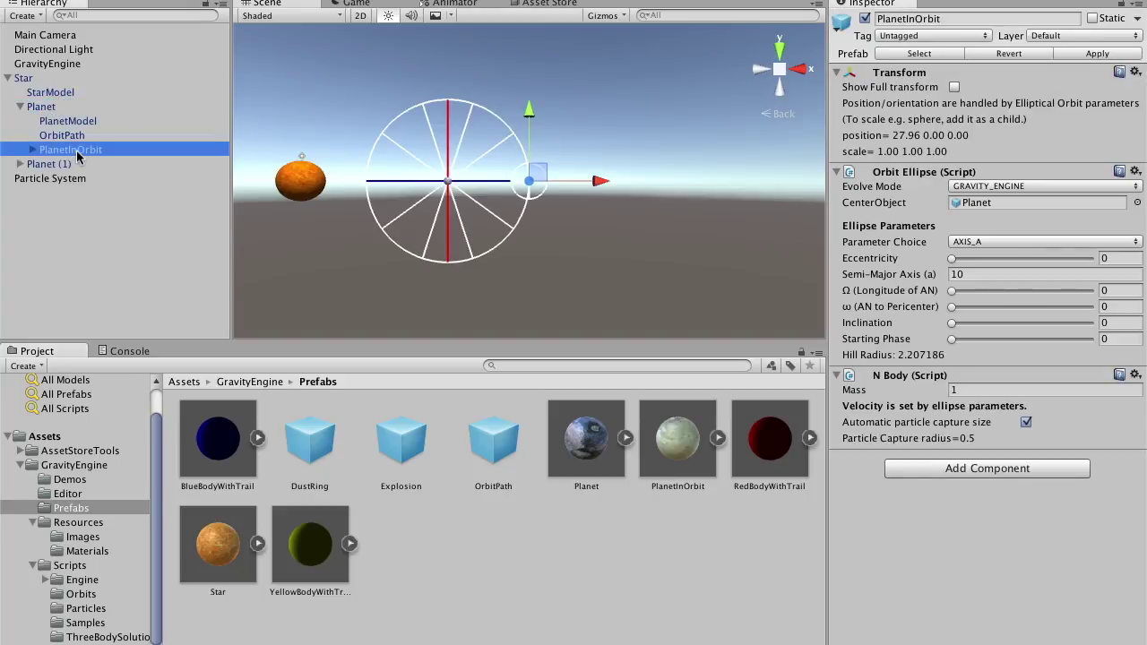
key(Return)
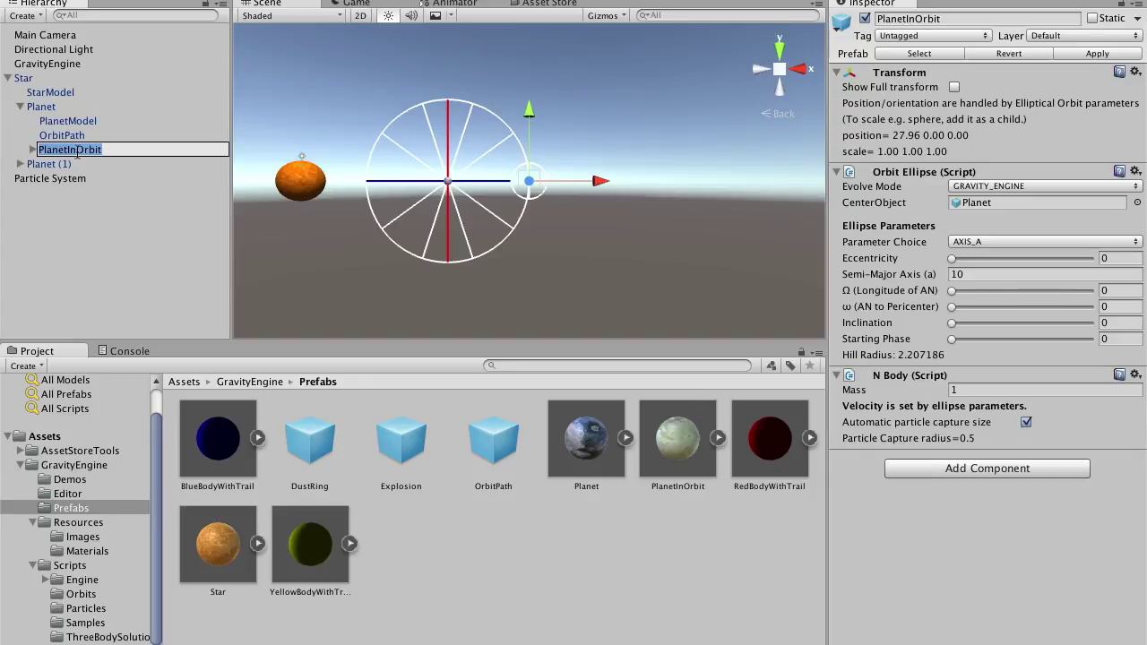
text(Moon)
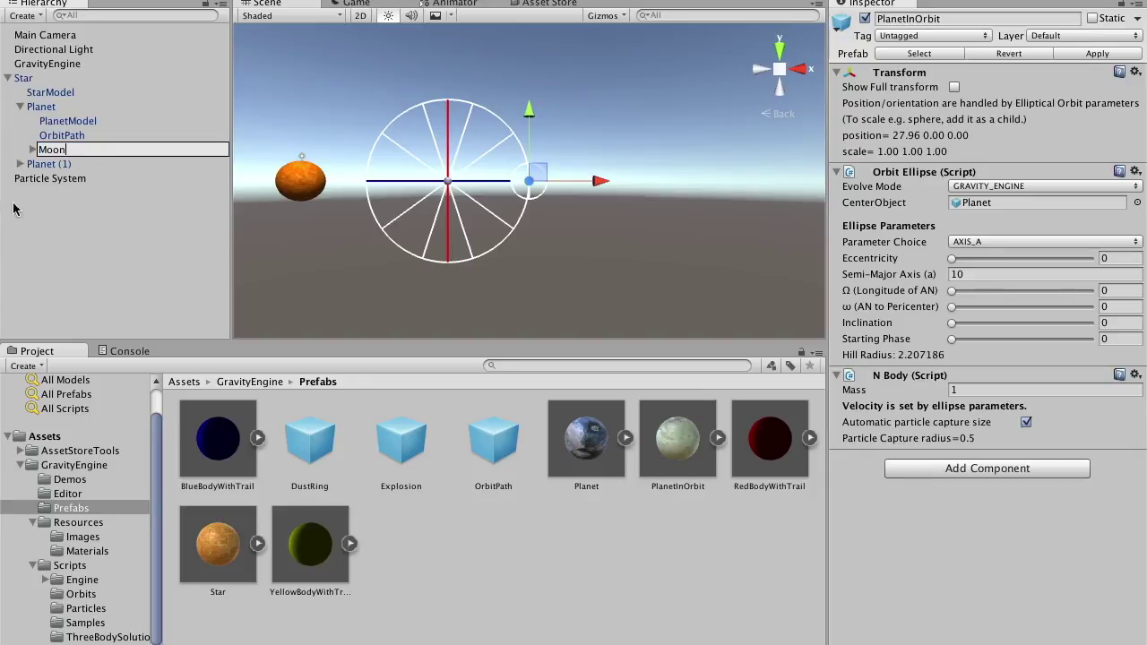
key(Return)
click(32, 150)
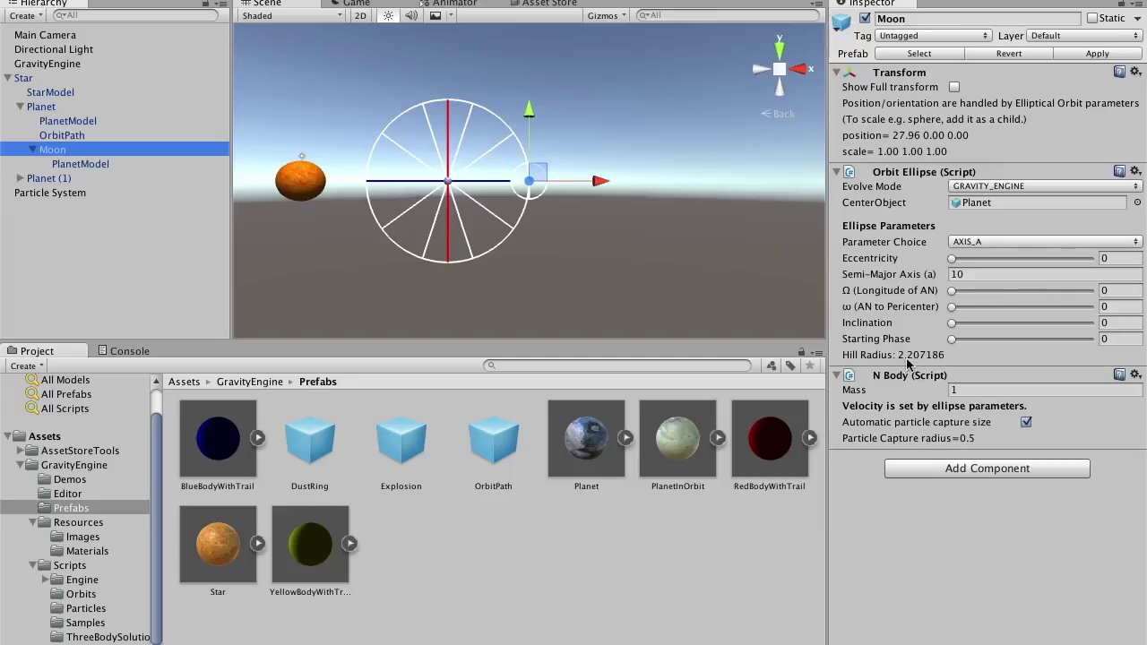
click(979, 389)
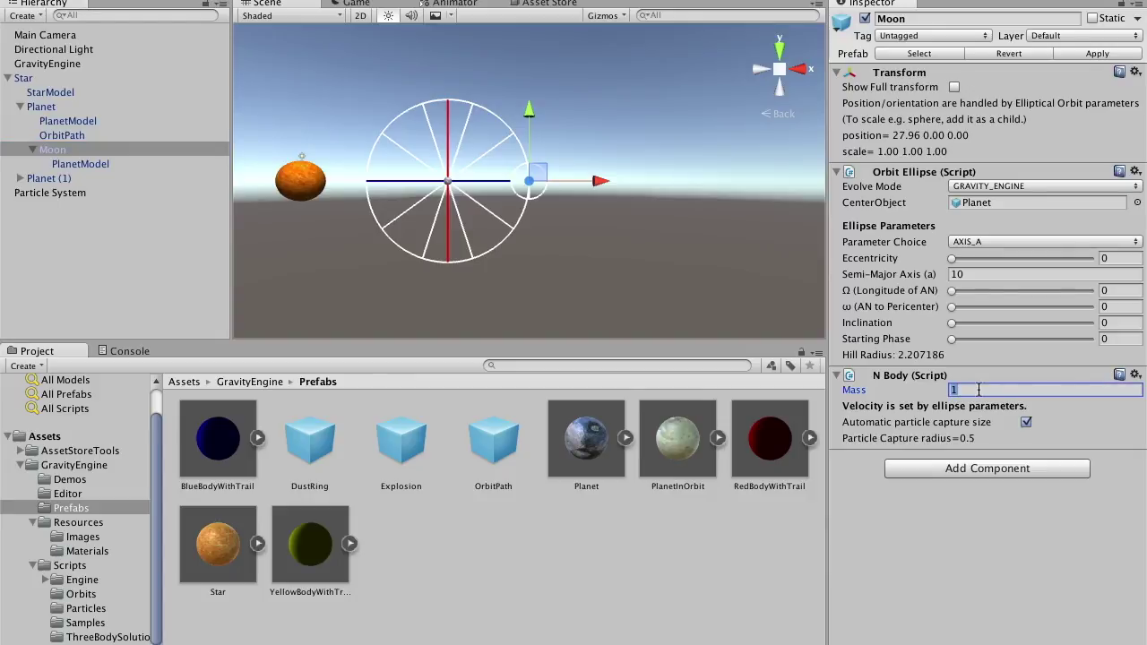
Set the Moon's mass to 0, then inspect PlanetModel and the Planet (mass 30, Hill radius 4.266623)
text(.)
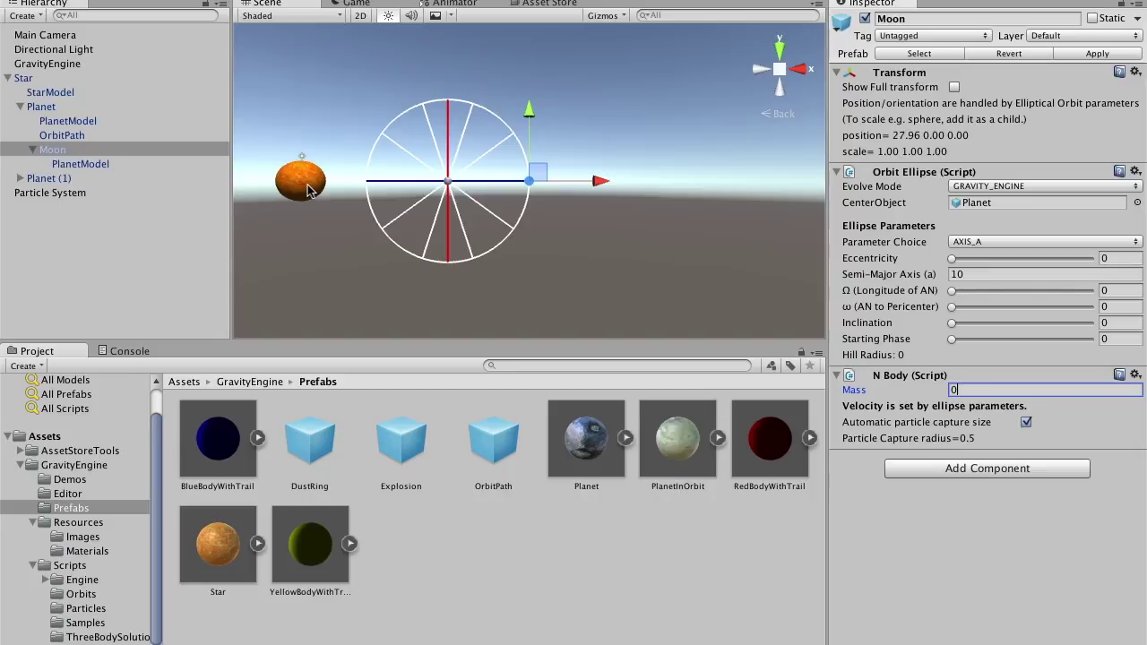
click(72, 121)
scroll(436, 266, up, 2)
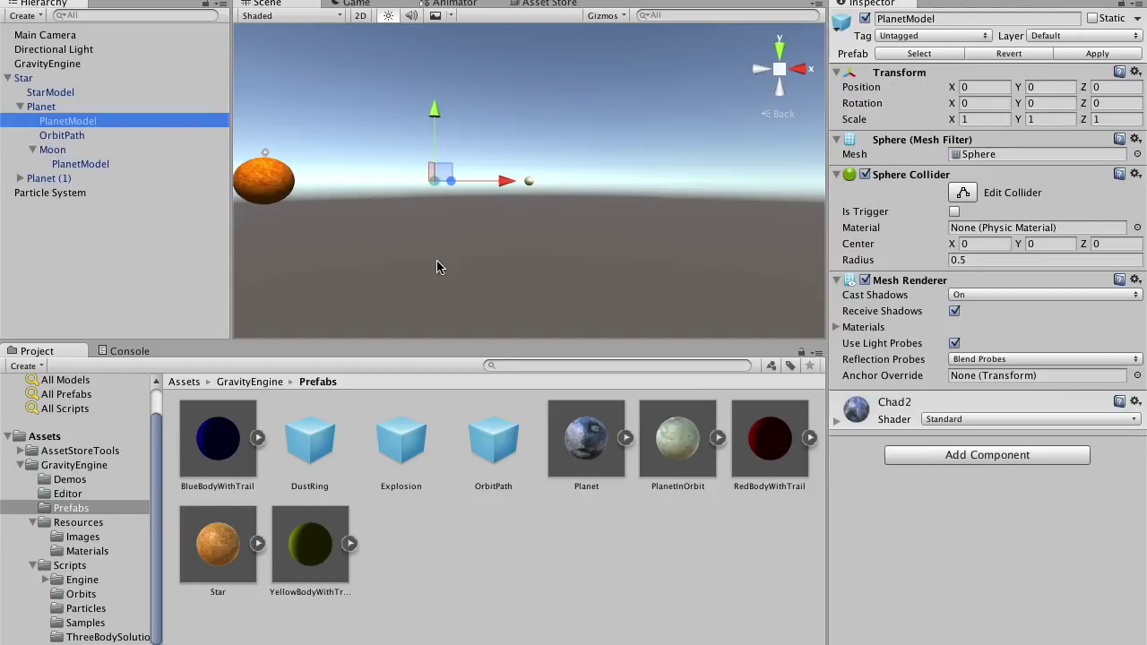
scroll(436, 266, up, 3)
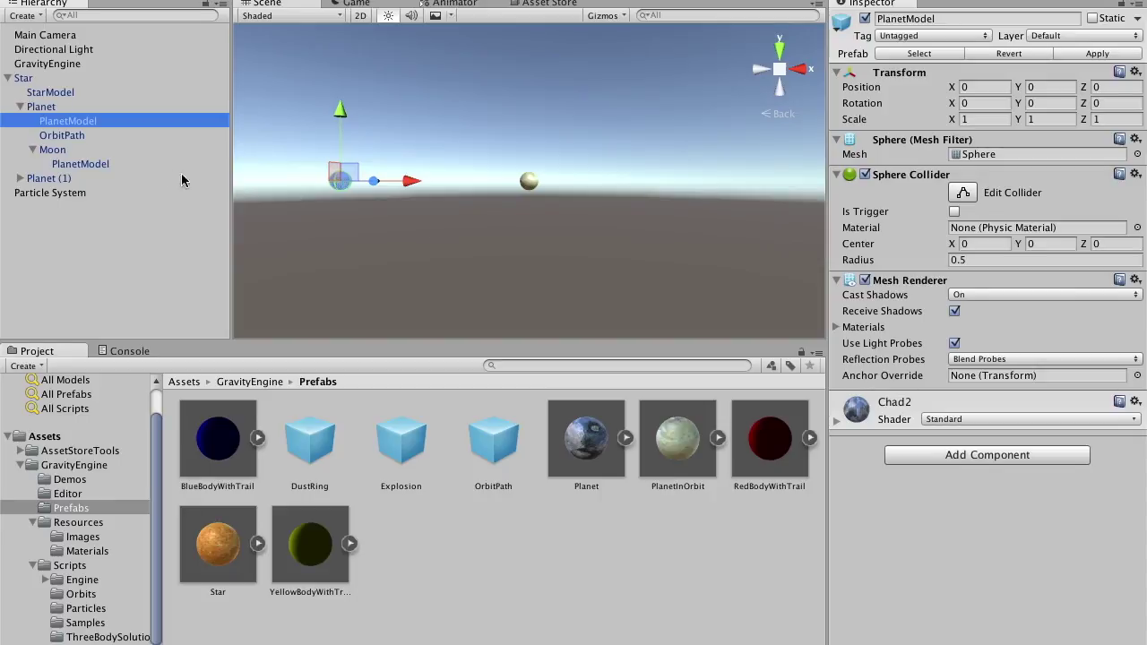
click(48, 109)
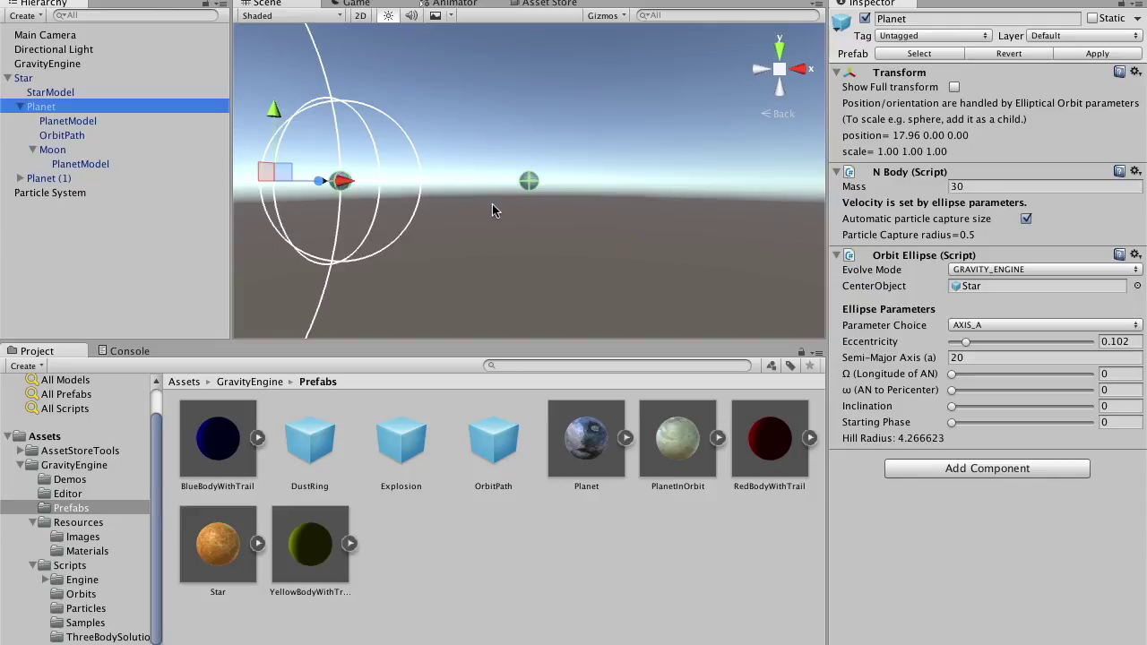
Give the Moon's Orbit Ellipse a semi-major axis of 2.5, then recheck PlanetModel and Planet
click(54, 149)
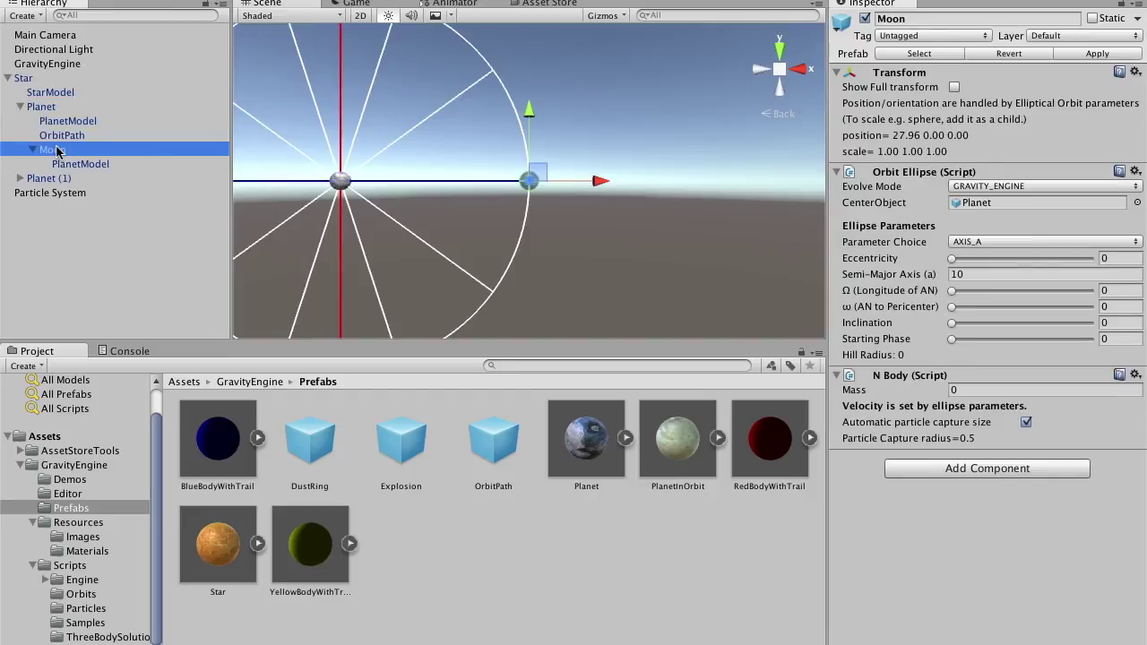
click(969, 275)
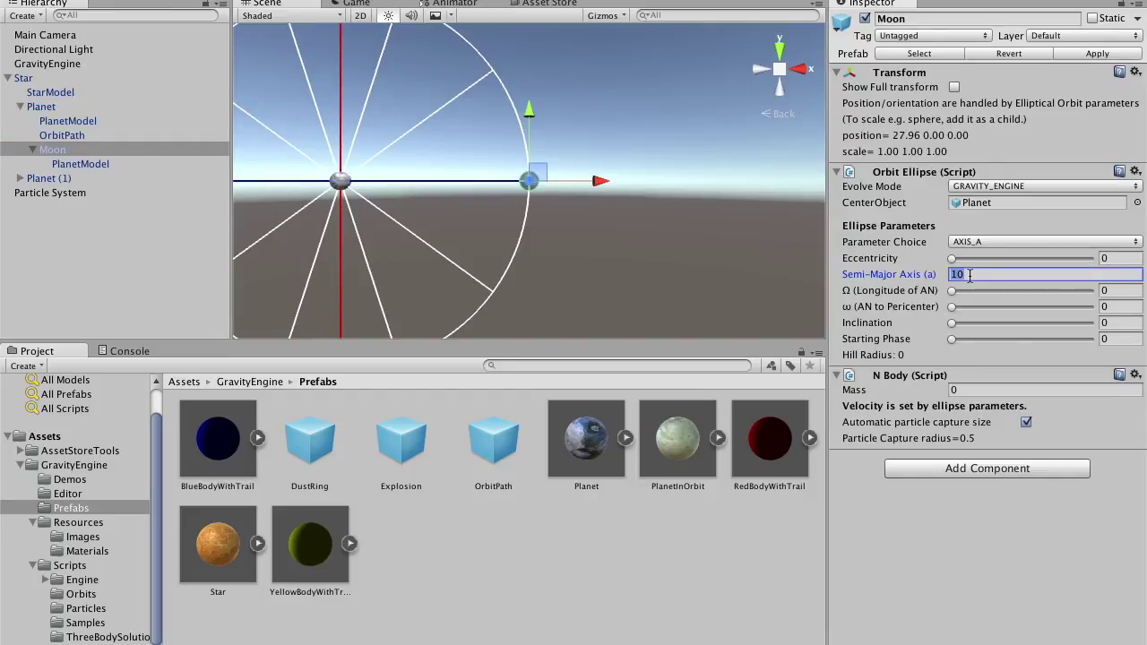
text(2.5)
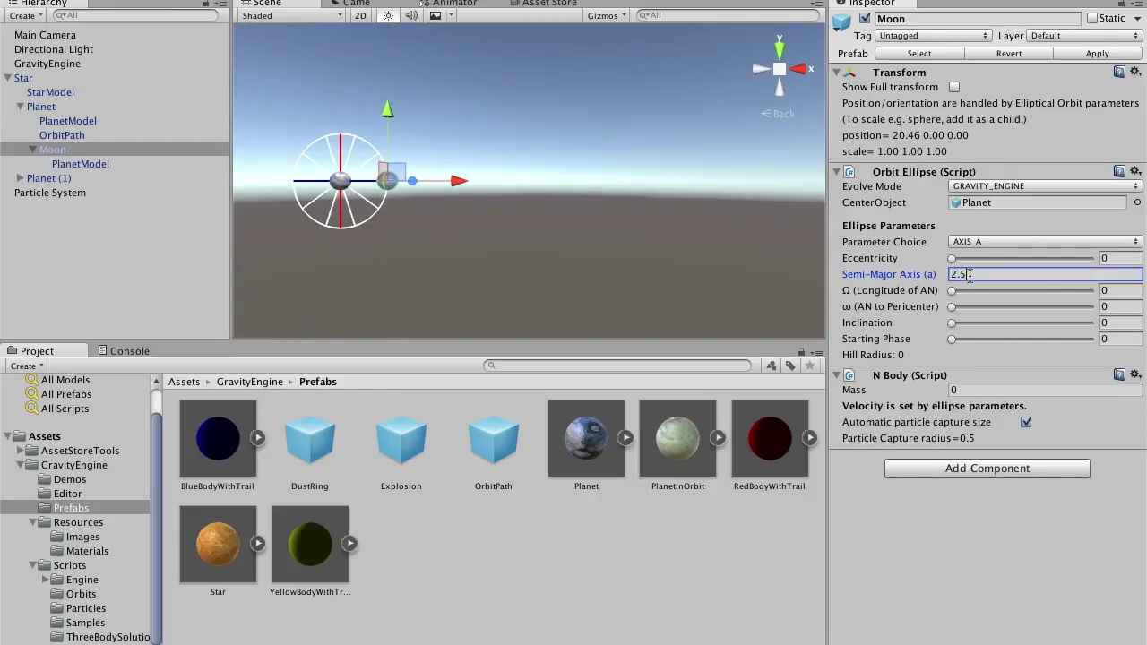
click(79, 122)
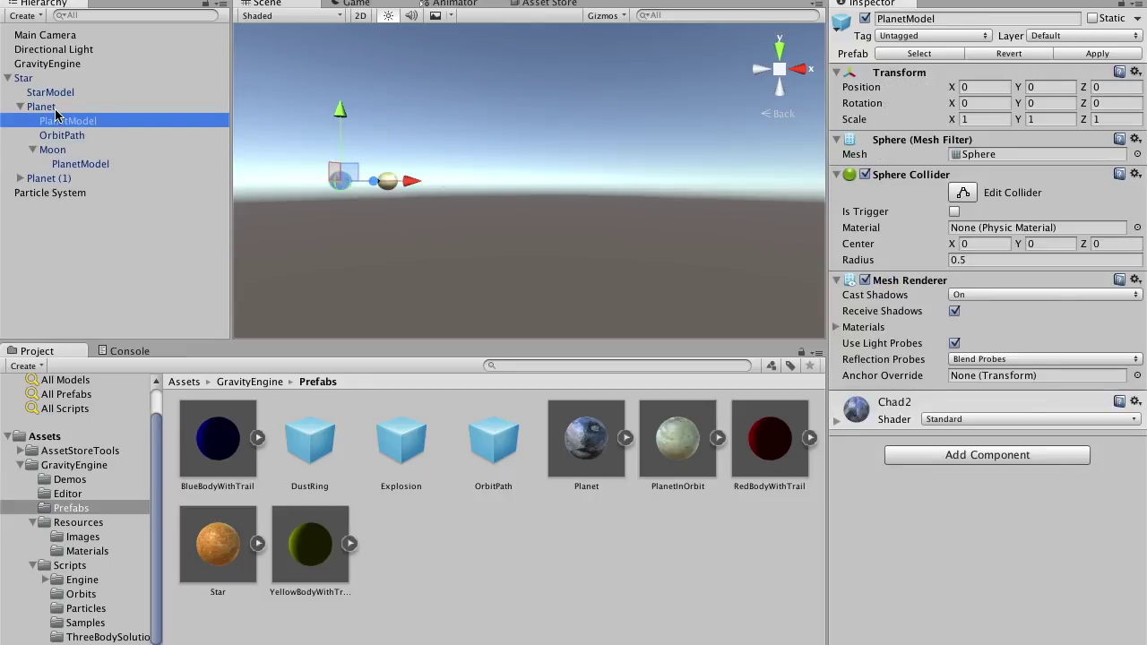
click(55, 108)
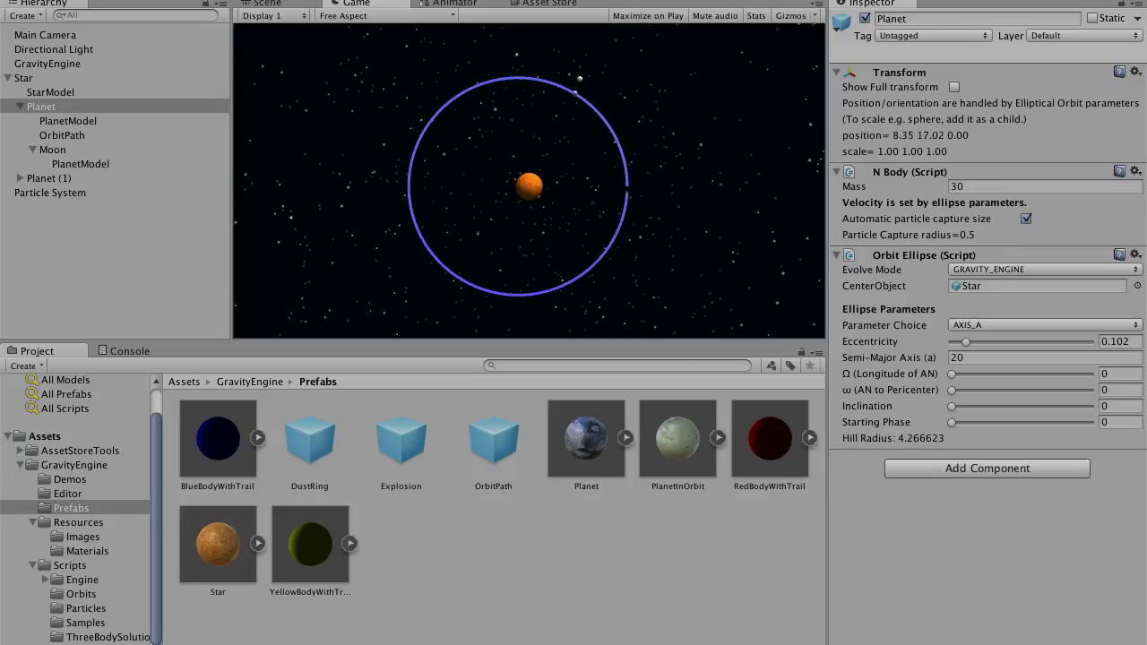
key(ctrl+p)
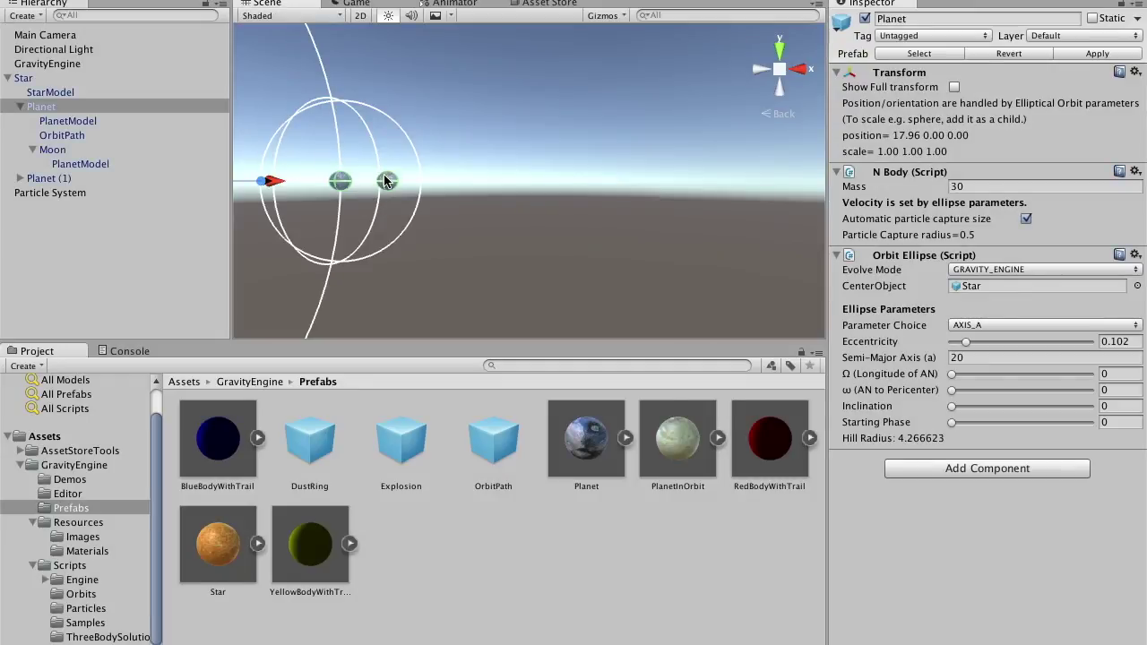
Change the Moon's Orbit Ellipse evolve mode from GRAVITY_ENGINE to KEPLERS_EQN
click(70, 151)
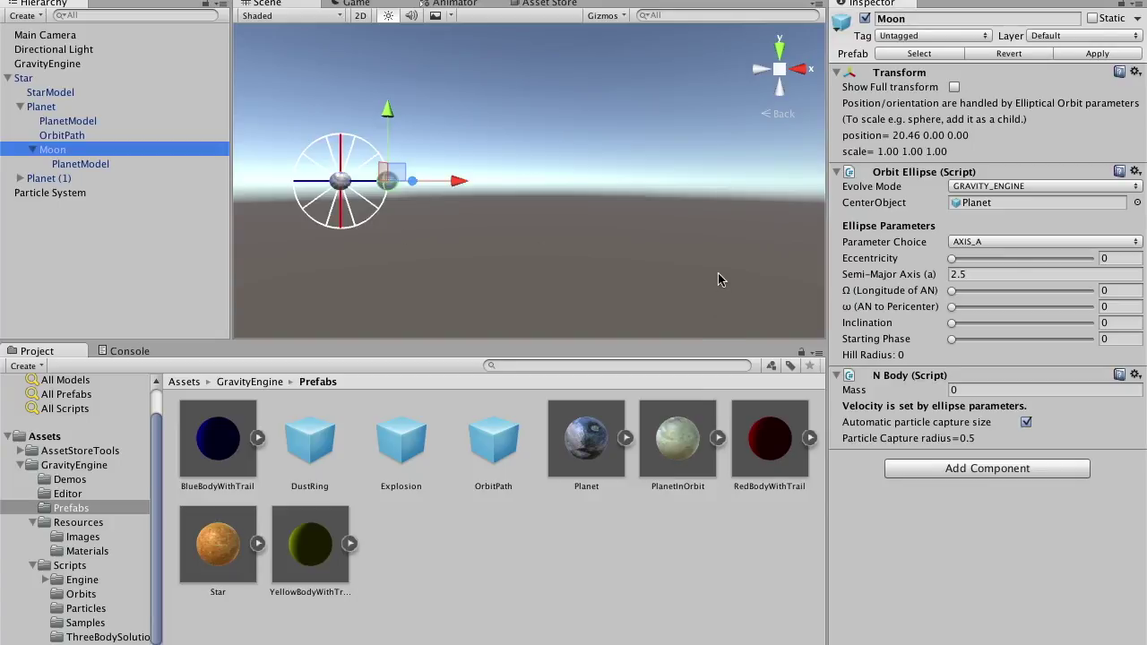
click(1016, 187)
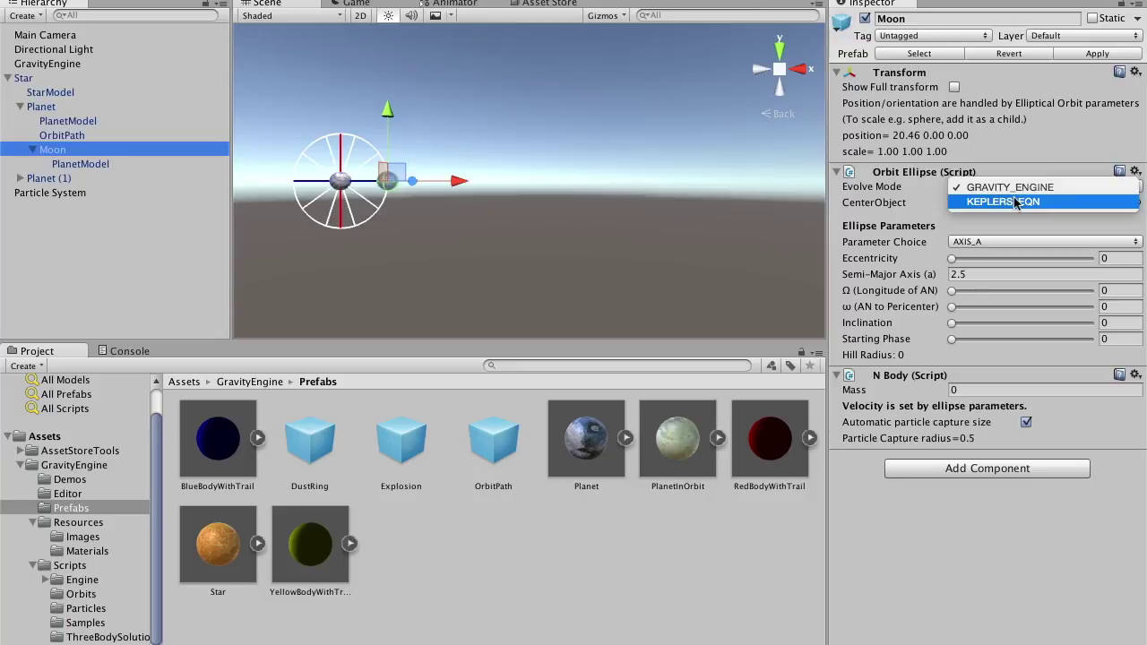
click(1016, 203)
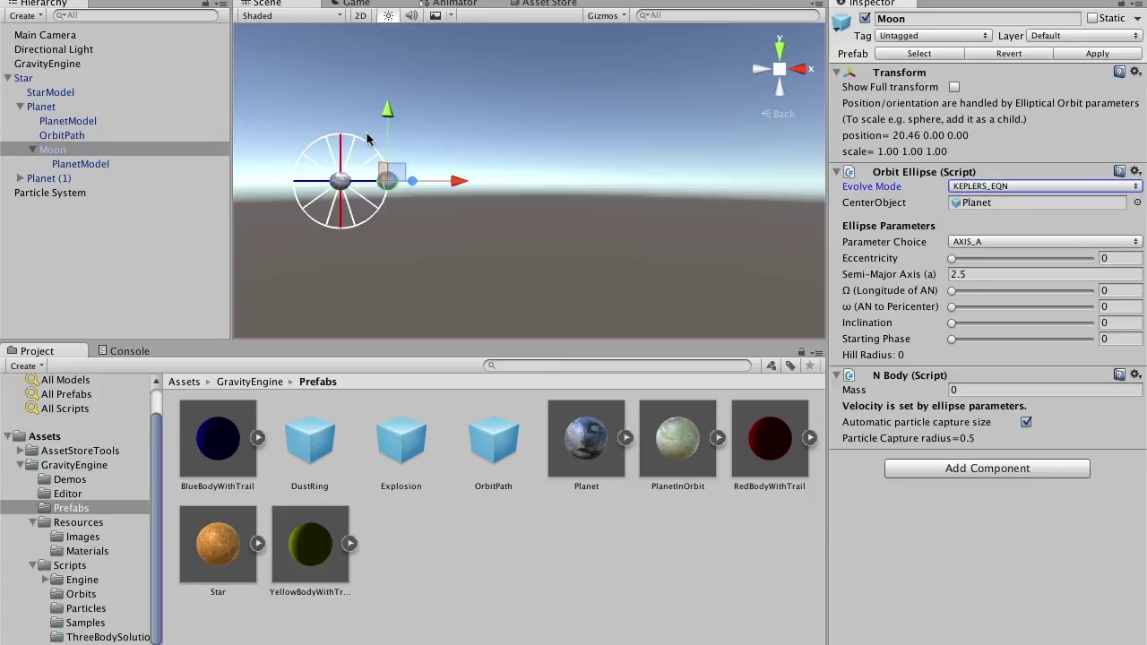